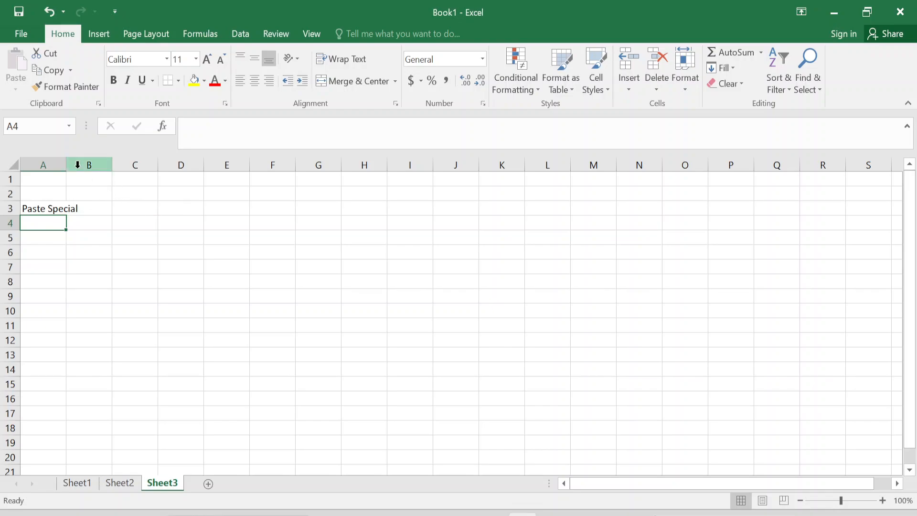
- Enter Cut, Copy and Paste in cells B3 to B5, one below the other
click(165, 205)
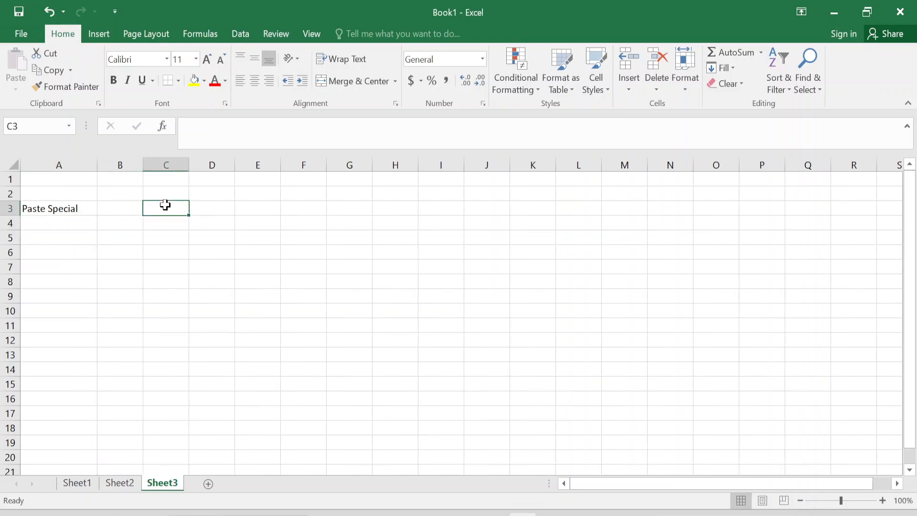
key(Left)
text(Cu)
key(Return)
text(Copy)
key(Return)
text(Pas)
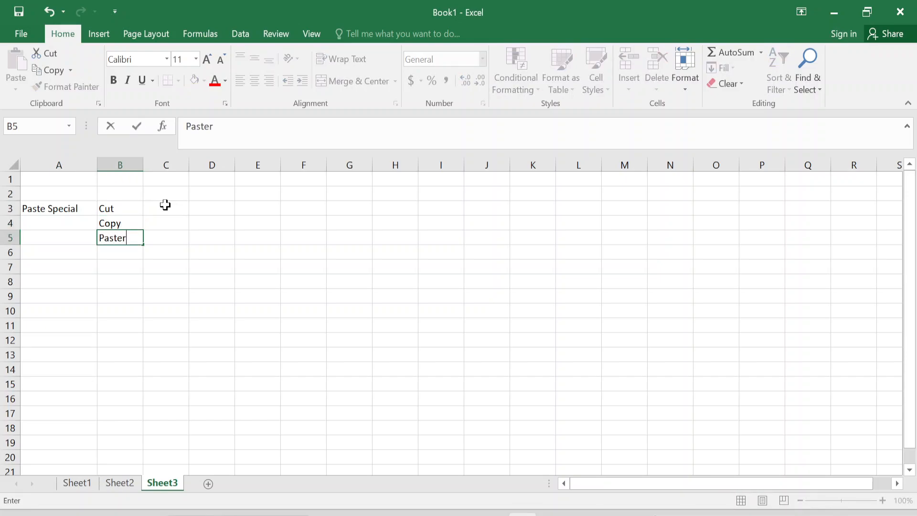
key(Return)
key(Up)
key(F2)
key(BackSpace)
key(Return)
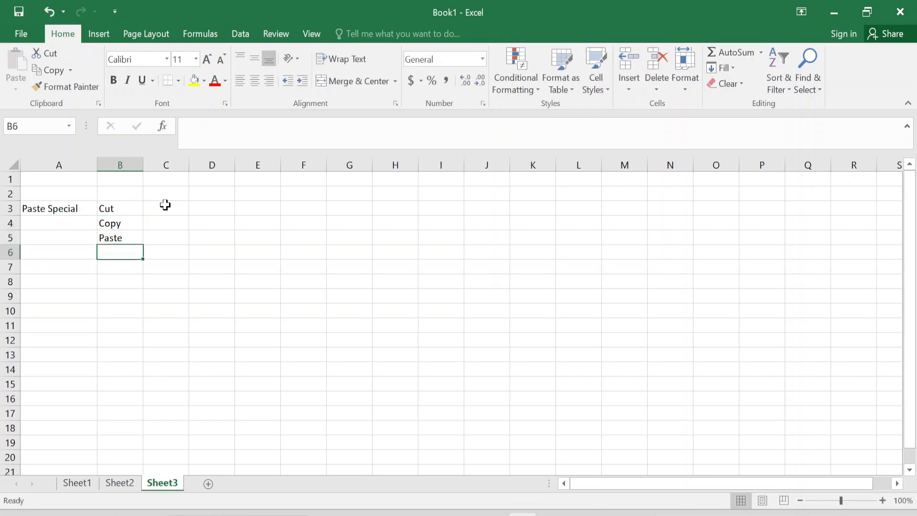
- Enter the column headers Rate in D3 and Qty in E3
click(192, 207)
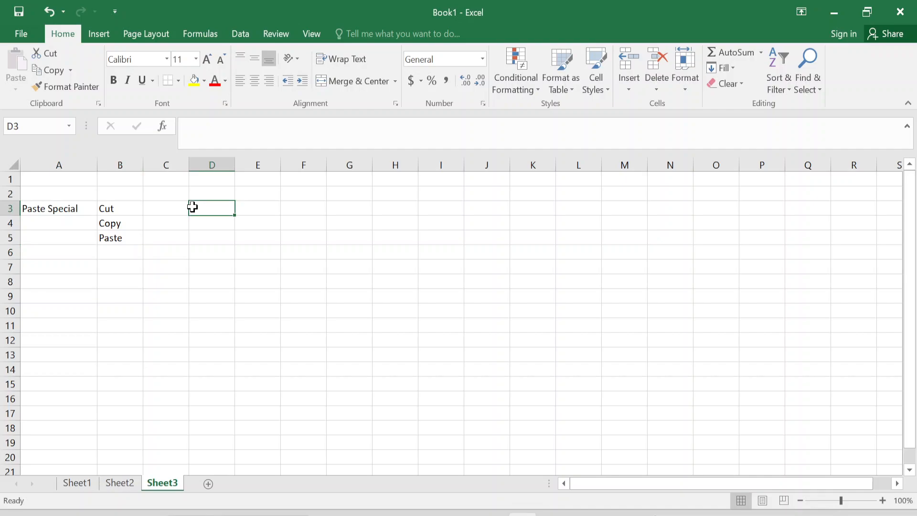
text(ra)
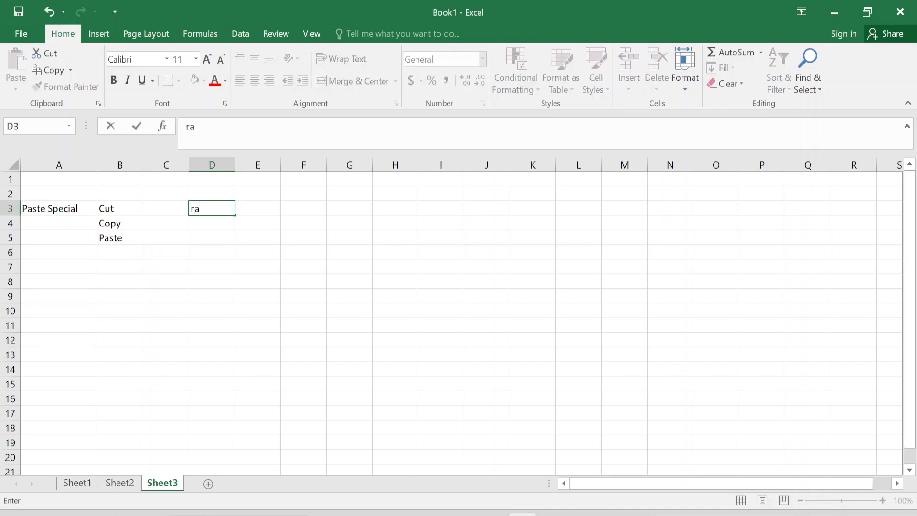
text(t)
key(BackSpace)
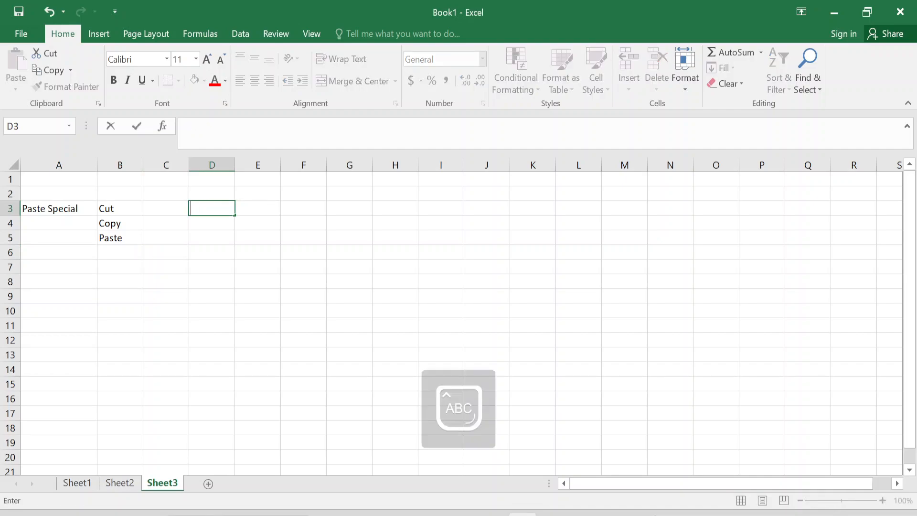
text(te)
key(Tab)
text(Qty)
key(Tab)
- Extend the header in D3 to Rate Per Unit and add the header Total Value in F3
click(192, 207)
key(F2)
text(PEr Unit)
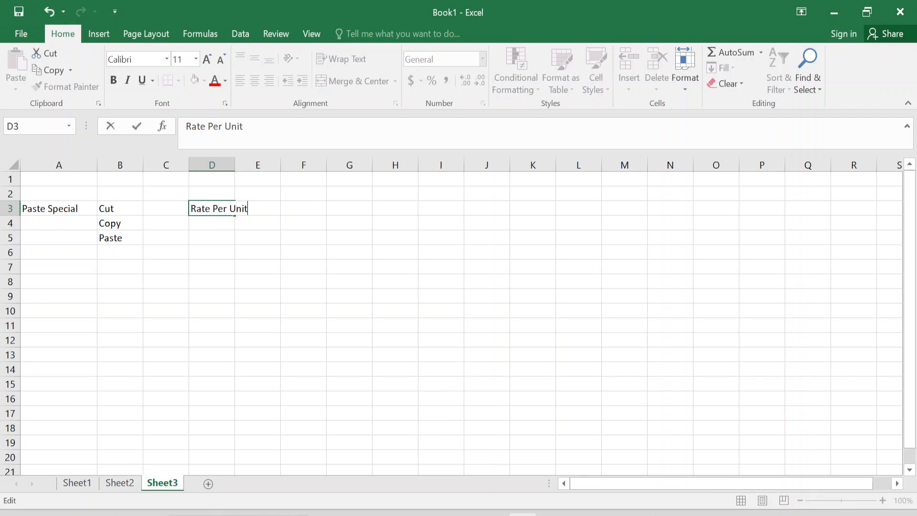
key(Tab)
key(Tab)
text(Toa)
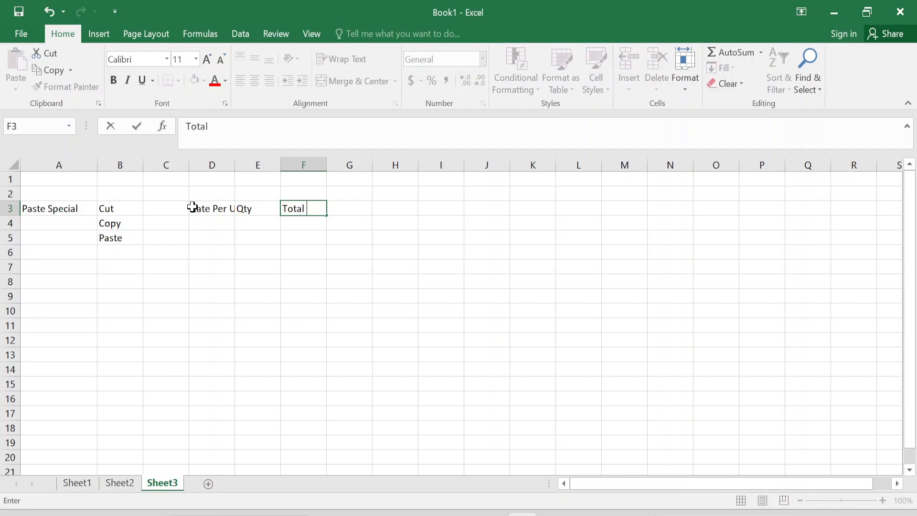
key(Return)
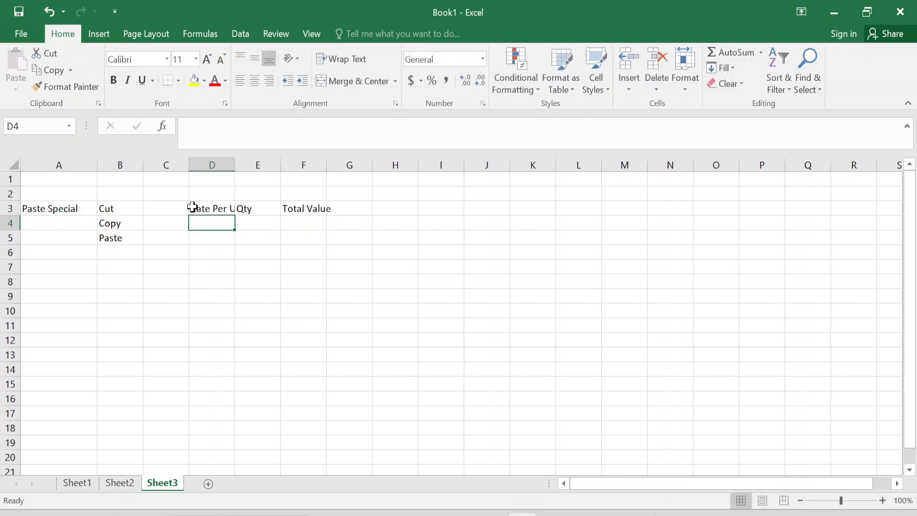
- Enter the unit rates 5, 9, 8 and 4 in D4 to D7
text(5)
key(Return)
text(90)
key(Return)
text(8)
key(Return)
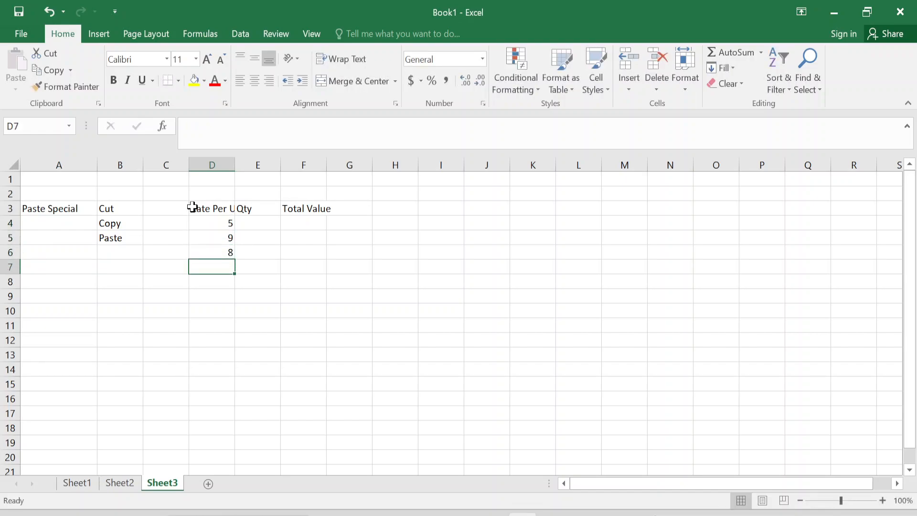
text(5)
key(Return)
key(Up)
text(4)
- Enter the quantities 100, 200, 50 and 300 in E4 to E7
click(254, 223)
text(100)
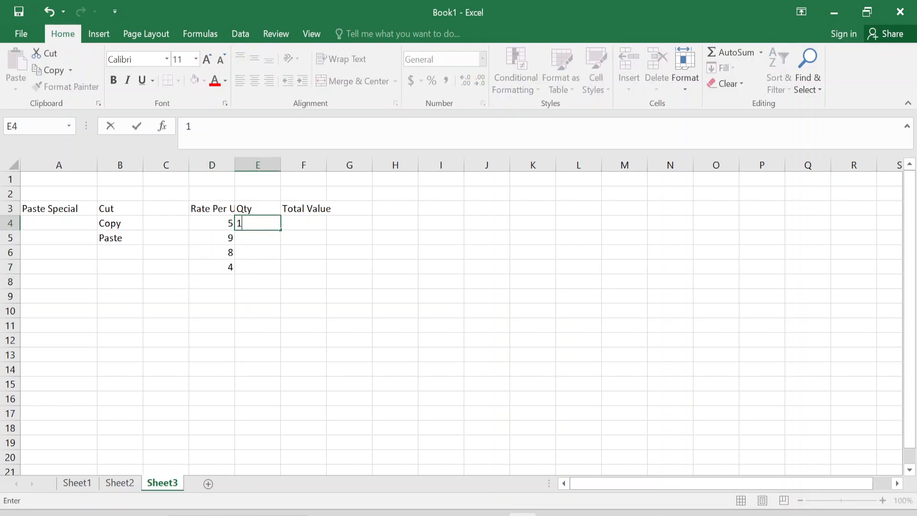
key(Return)
text(0)
text(200)
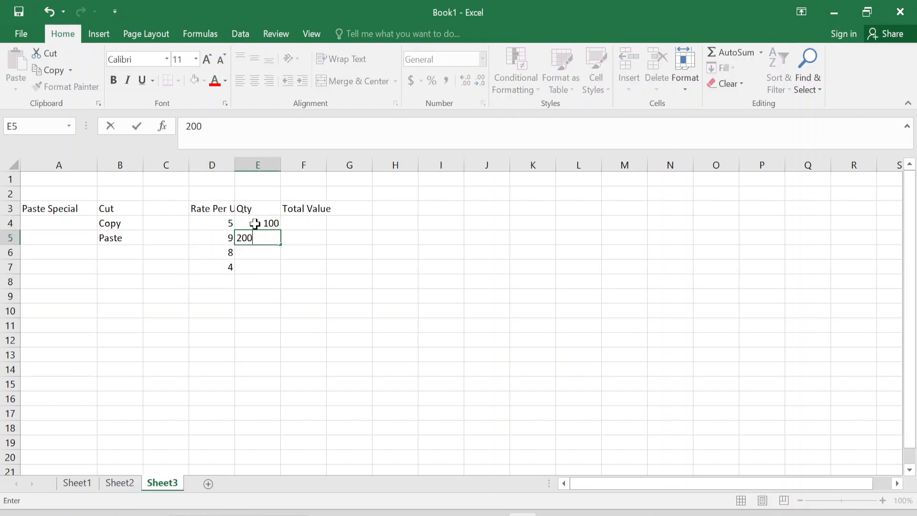
key(Return)
text(50)
key(Return)
text(300)
key(Return)
- Calculate the first total value in F4 with the formula =D4*E4
key(Up)
key(Up)
key(Up)
key(Up)
key(Right)
text(=)
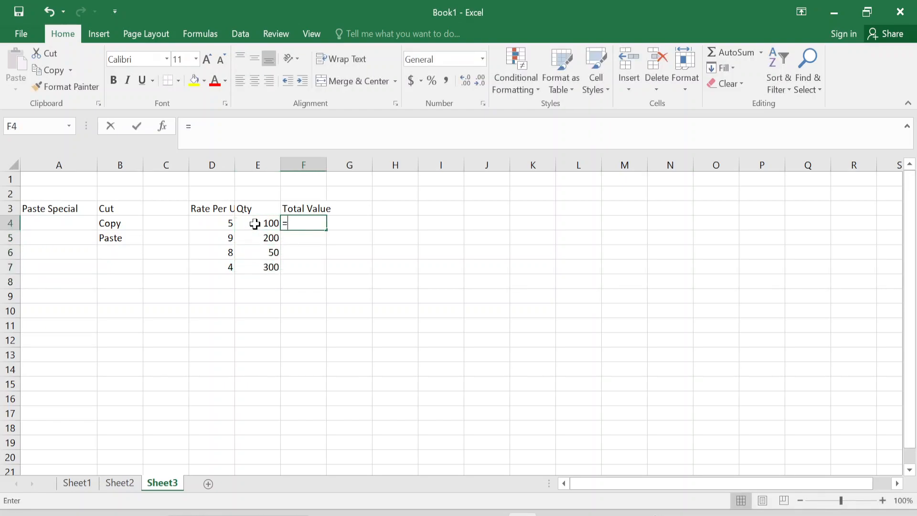
key(Left)
key(Left)
text(*)
key(Left)
key(Return)
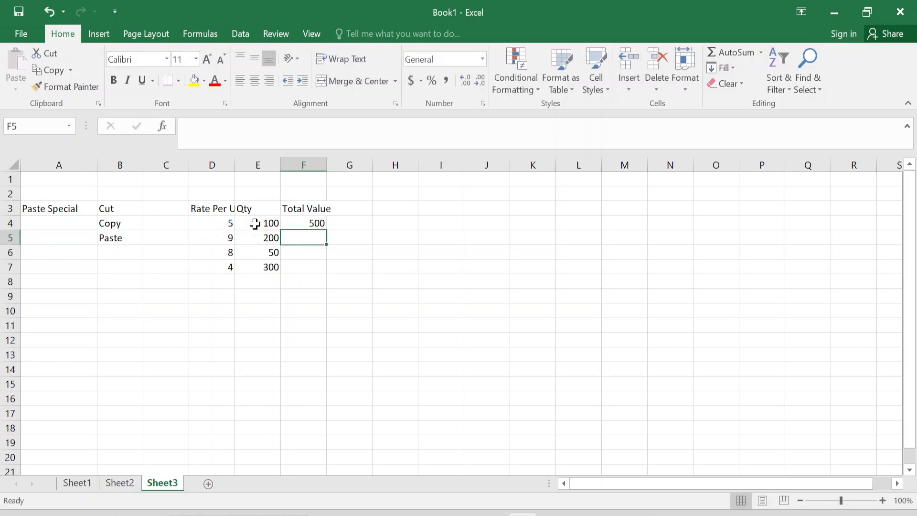
- Copy the total value formula from F4 down to F7
key(Up)
key(ctrl+c)
key(shift+Down)
key(shift+Down)
key(shift+Down)
key(ctrl+v)
- Apply the dollar accounting number format to the rates in D4:D7
click(222, 232)
key(Up)
key(ctrl+shift+Down)
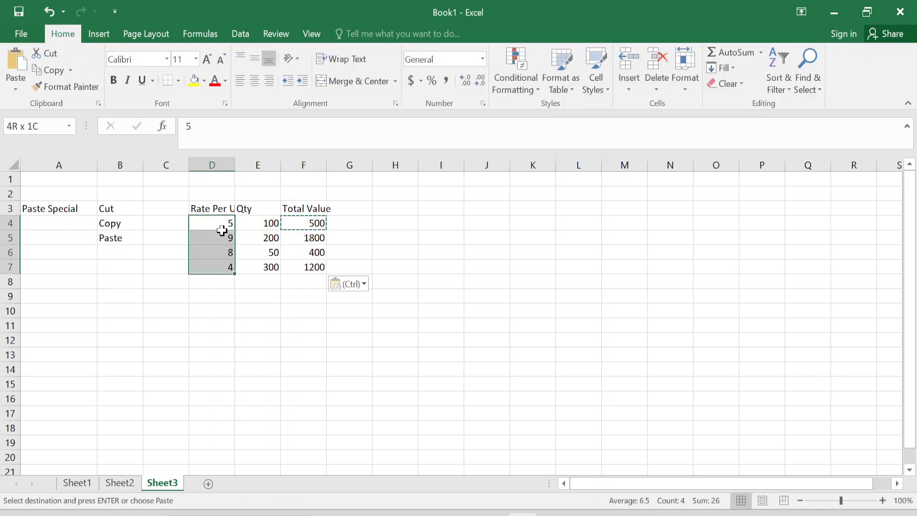
click(412, 80)
click(371, 257)
- Apply the dollar accounting number format to the total values in F4:F7
drag(318, 228, 313, 260)
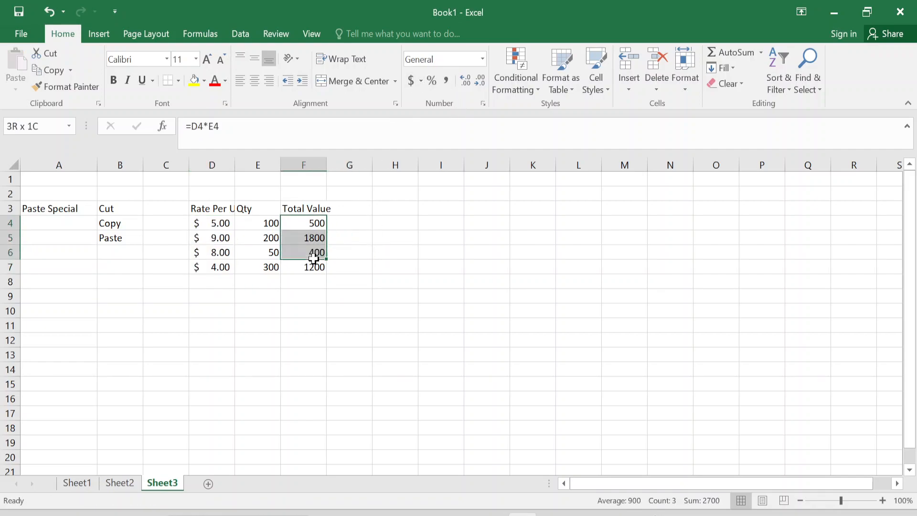
drag(316, 224, 315, 267)
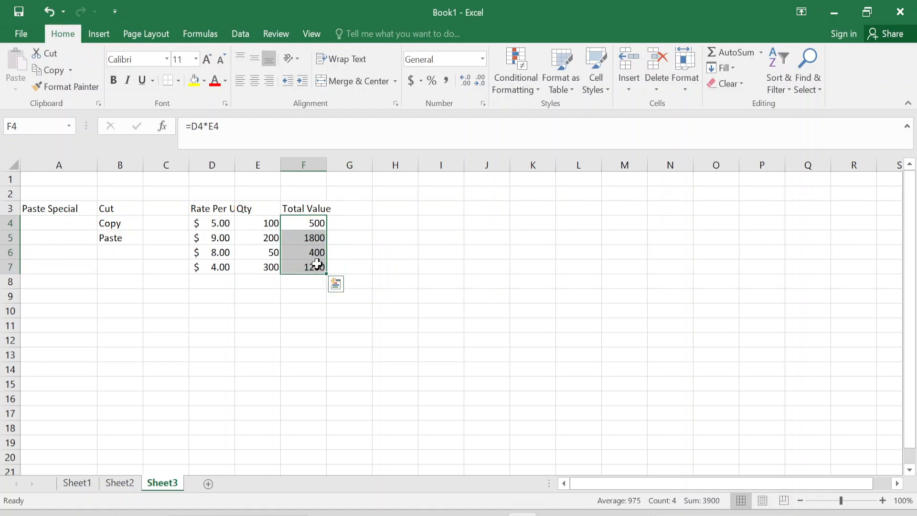
click(412, 80)
click(421, 254)
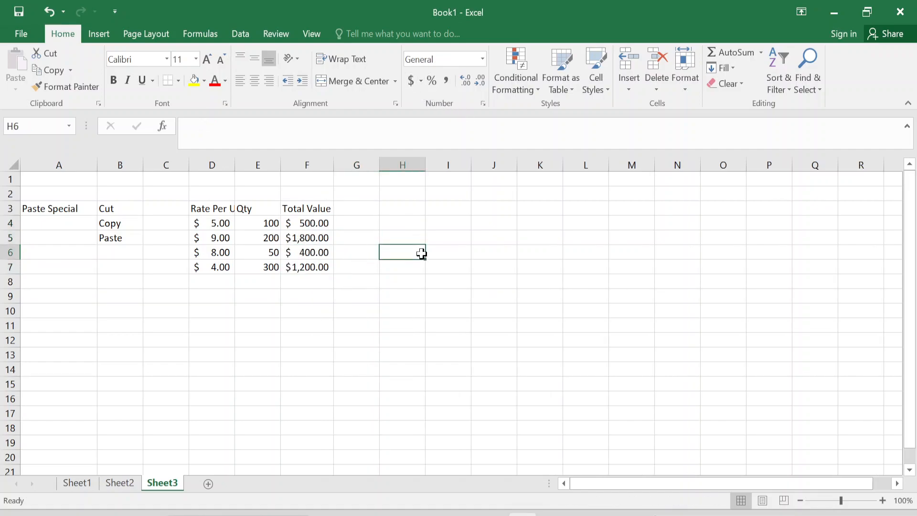
- Autofit the Rate Per Unit column and give the headers in D3:F3 a yellow fill and bold text
double_click(235, 166)
drag(230, 205, 325, 208)
click(194, 82)
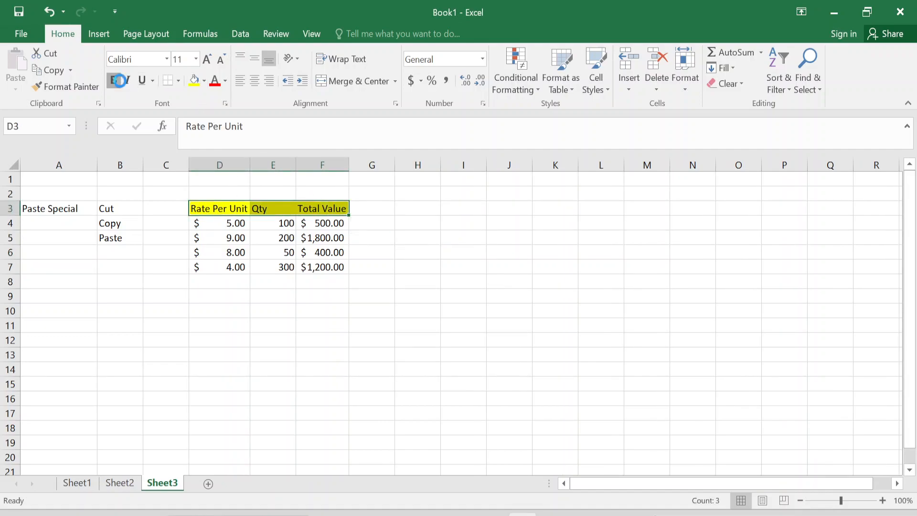
click(333, 311)
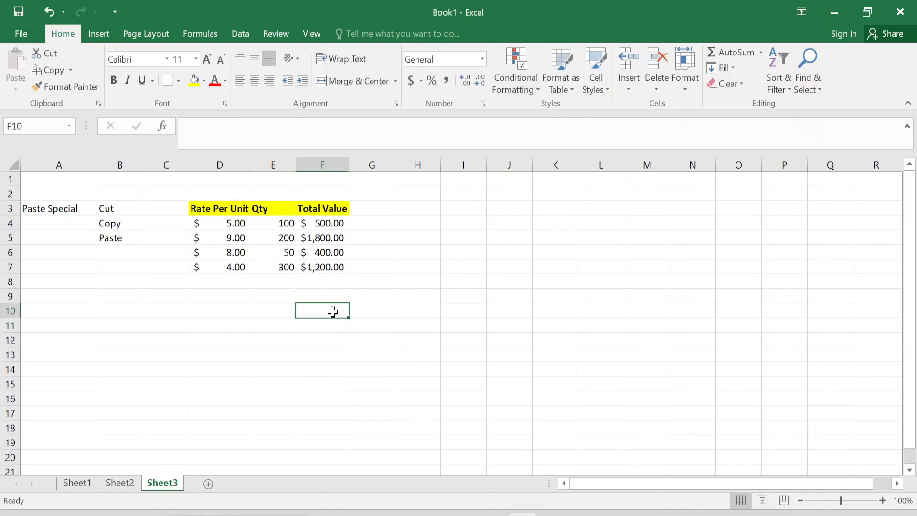
- Set the font colour of the quantities in E4:E7 to red
drag(281, 224, 285, 268)
click(216, 81)
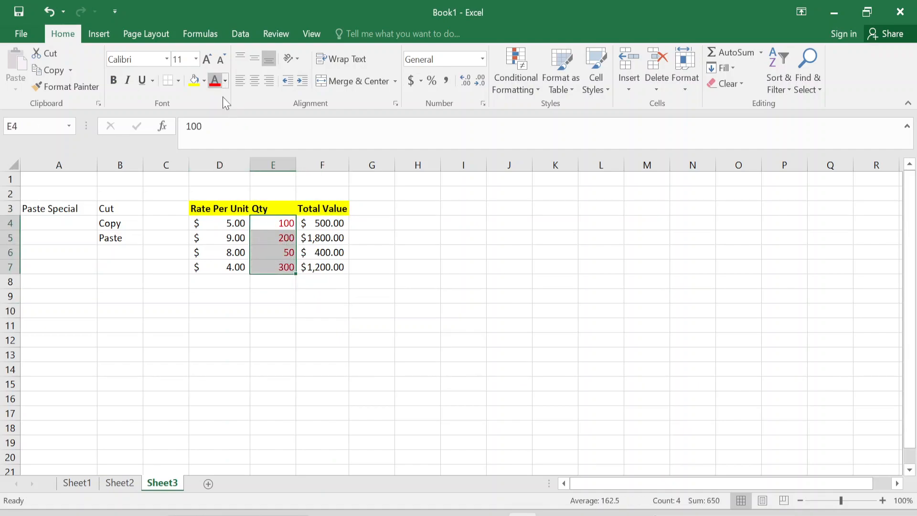
click(374, 299)
- Set the total values in F4:F7 to a blue font colour and bold
drag(327, 225, 327, 258)
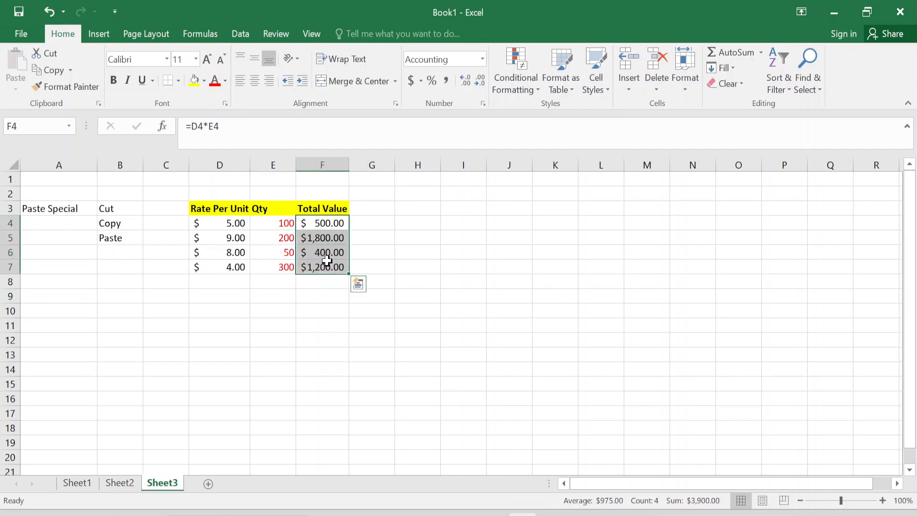
click(225, 81)
click(280, 128)
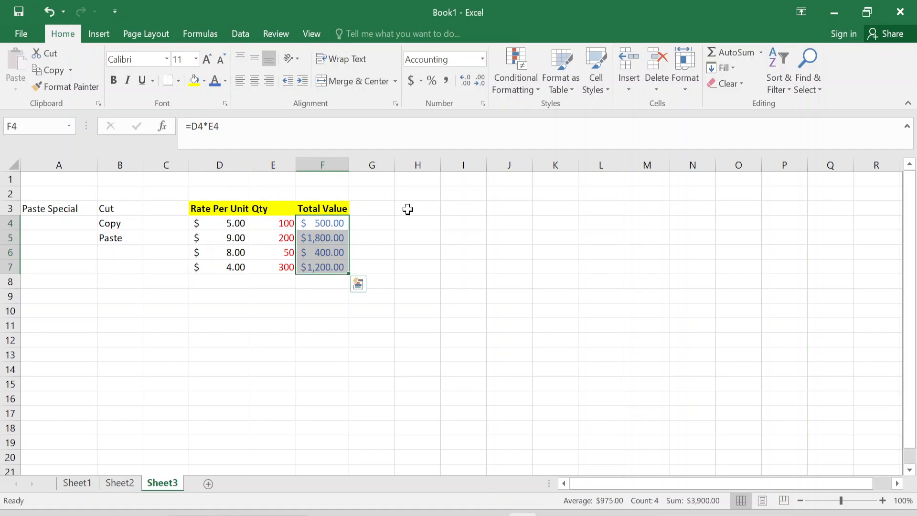
key(ctrl+b)
- Try a gold font colour on the rates in D4:D7 and undo it
key(Left)
key(Left)
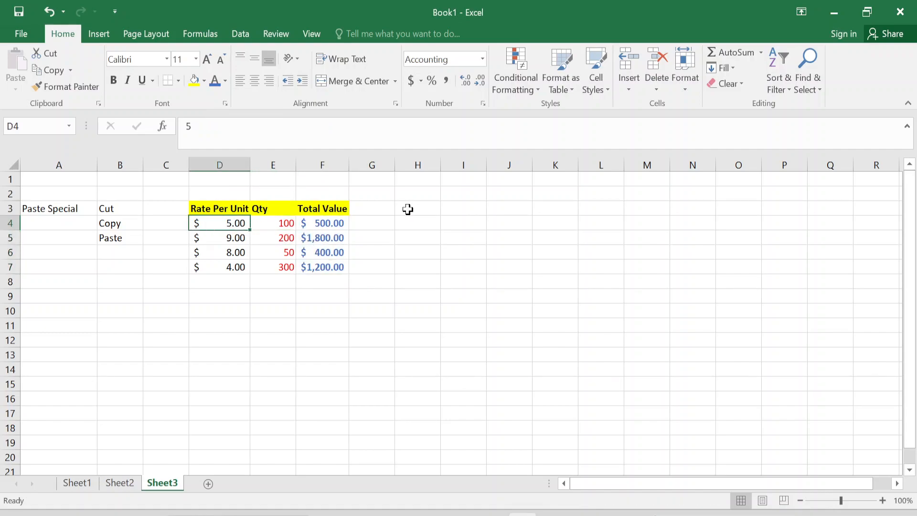
key(shift+Down)
key(shift+Down)
key(shift+Down)
key(ctrl+v)
click(225, 80)
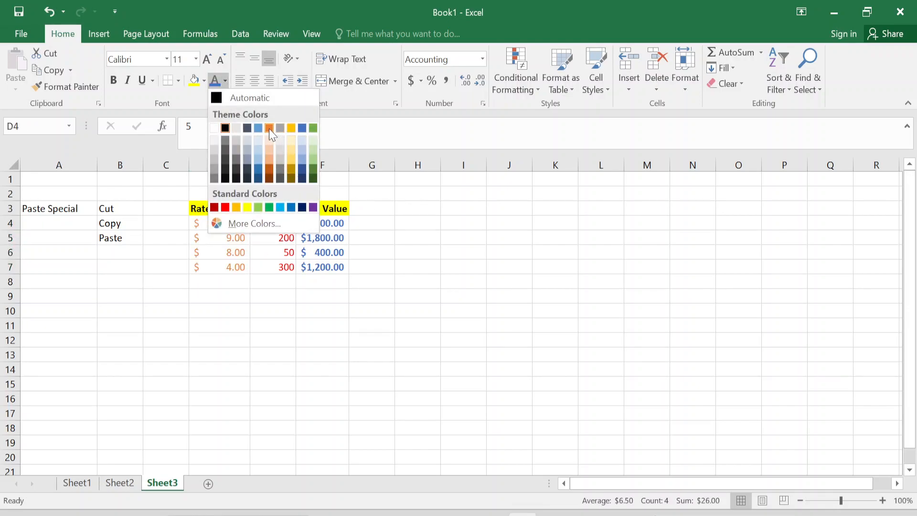
click(291, 128)
click(191, 127)
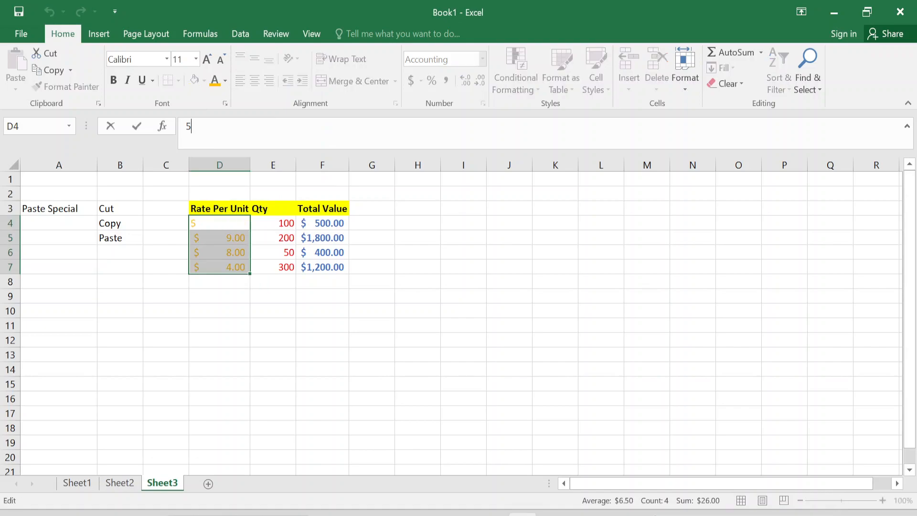
click(137, 126)
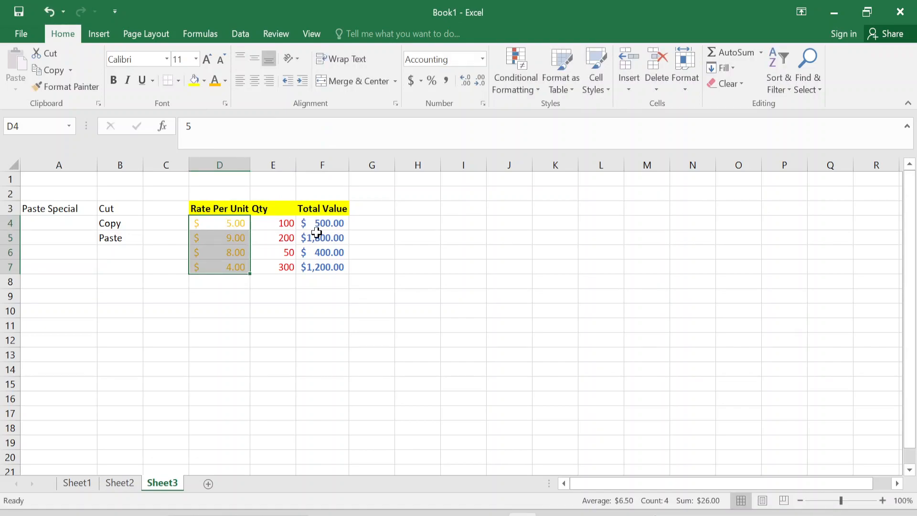
key(ctrl+z)
click(415, 296)
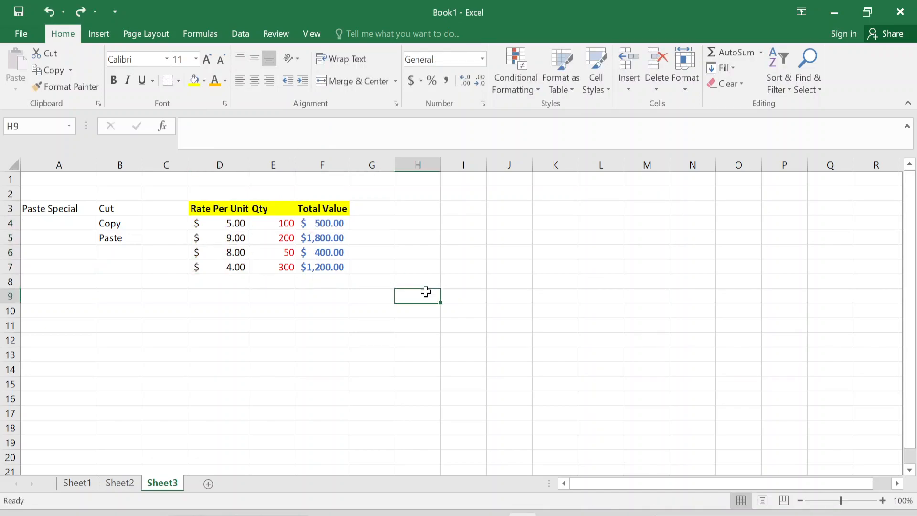
- Copy the table D3:F7, paste it starting at H3, and autofit columns I and J
drag(213, 209, 313, 263)
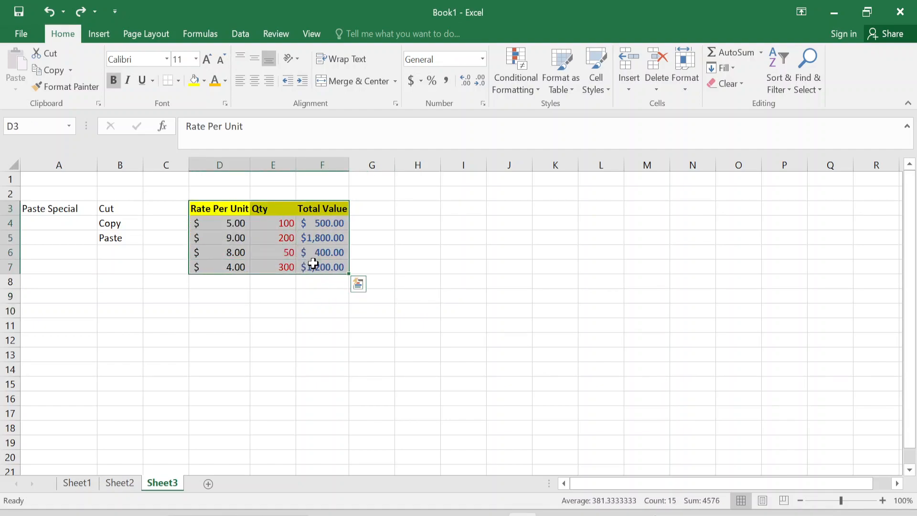
key(ctrl+c)
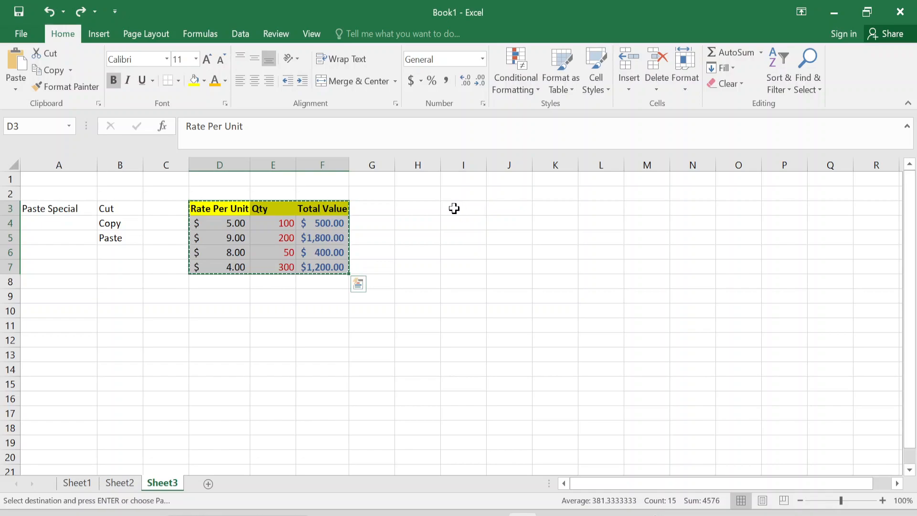
click(428, 205)
key(ctrl+v)
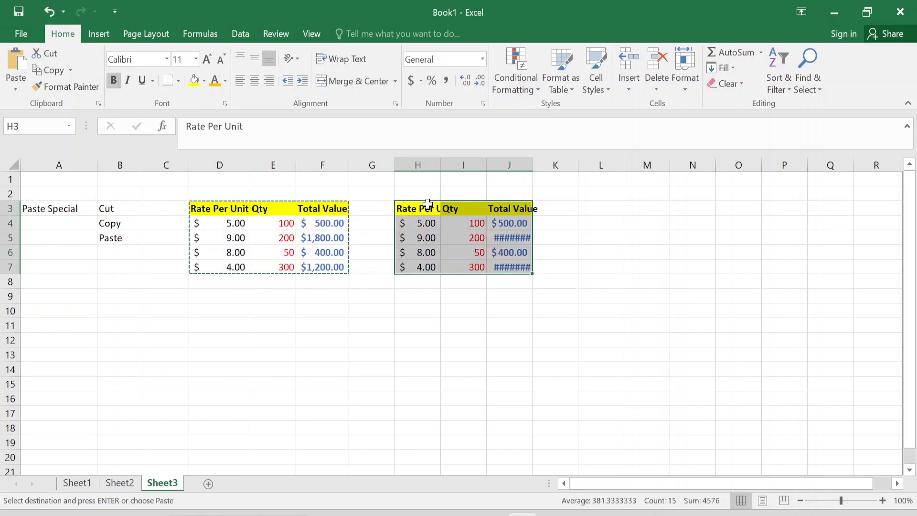
key(Escape)
double_click(531, 167)
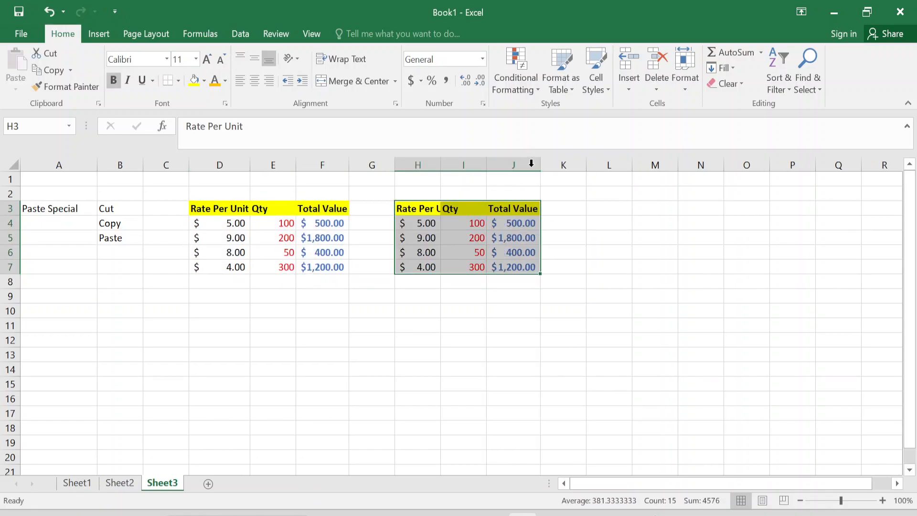
double_click(487, 165)
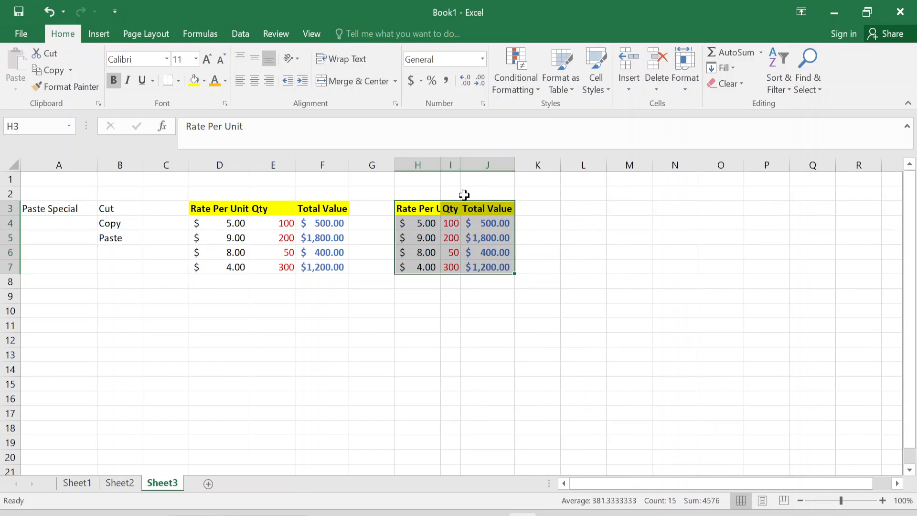
- Inspect the formulas in the Total Value column of the pasted table, starting at J4
click(421, 226)
key(Right)
key(Right)
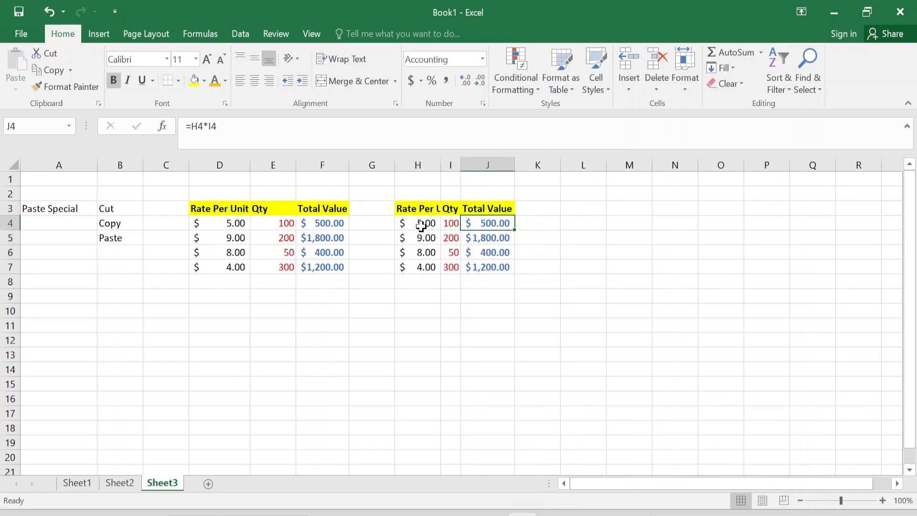
key(F2)
key(Return)
key(F2)
key(Return)
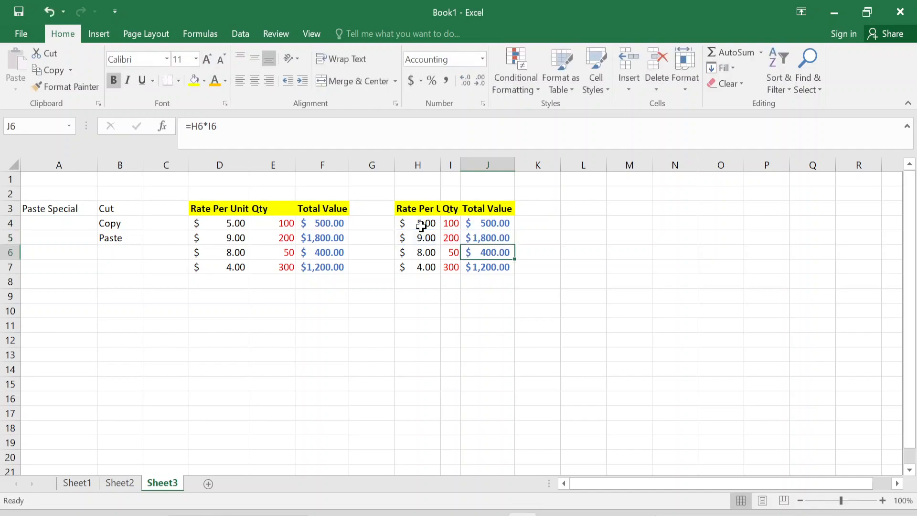
- Copy the pasted table H3:J7 with its headers and all four rows
key(Return)
drag(403, 208, 479, 267)
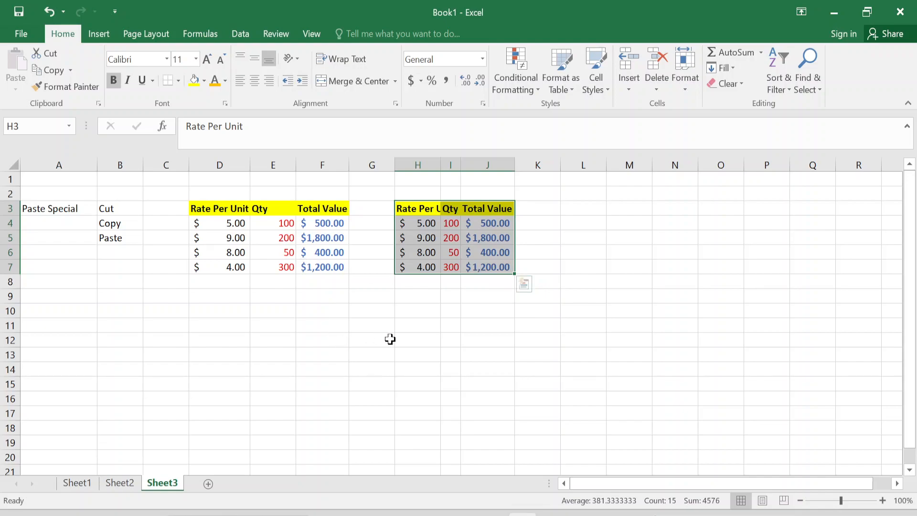
key(ctrl+c)
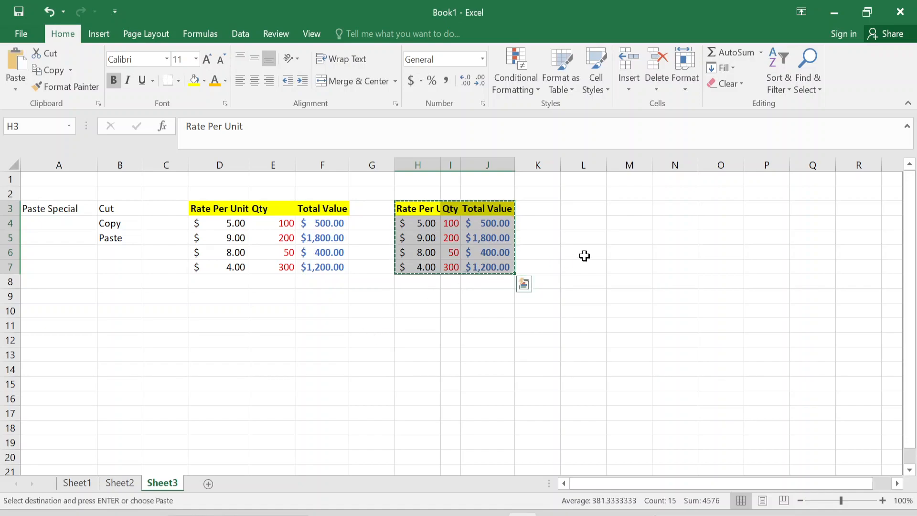
- Look through the Paste Special options available for cell L3 without applying any of them
click(585, 207)
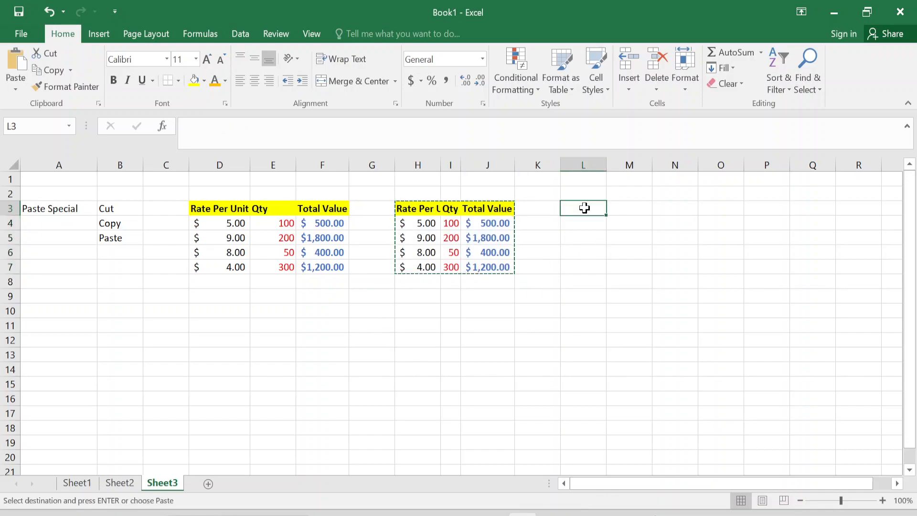
right_click(585, 208)
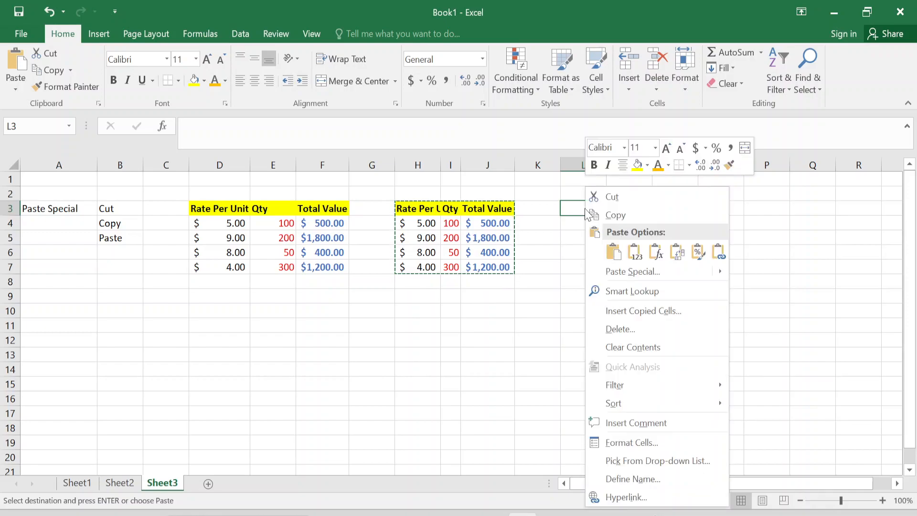
mouse_move(619, 274)
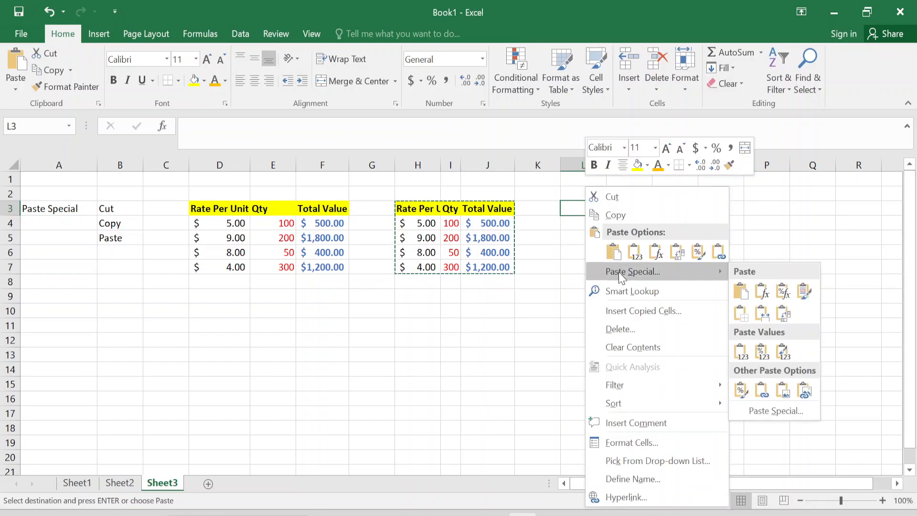
click(462, 327)
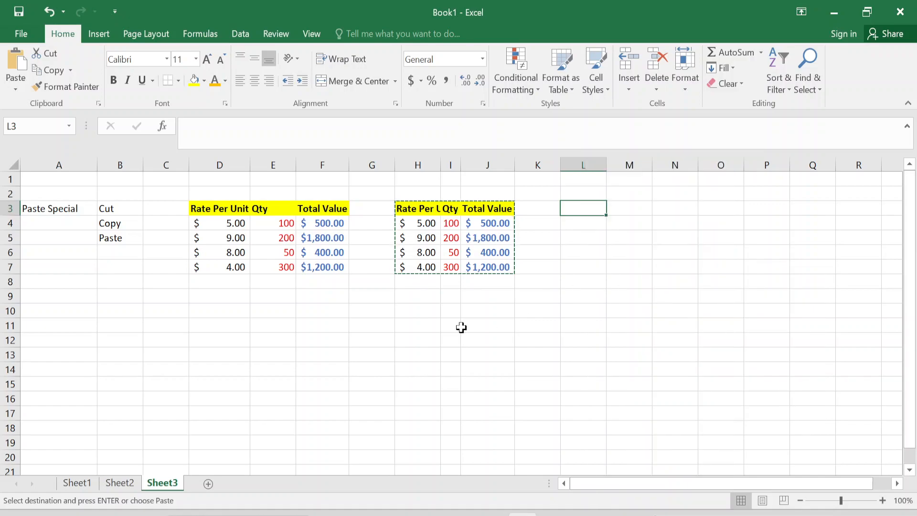
click(15, 90)
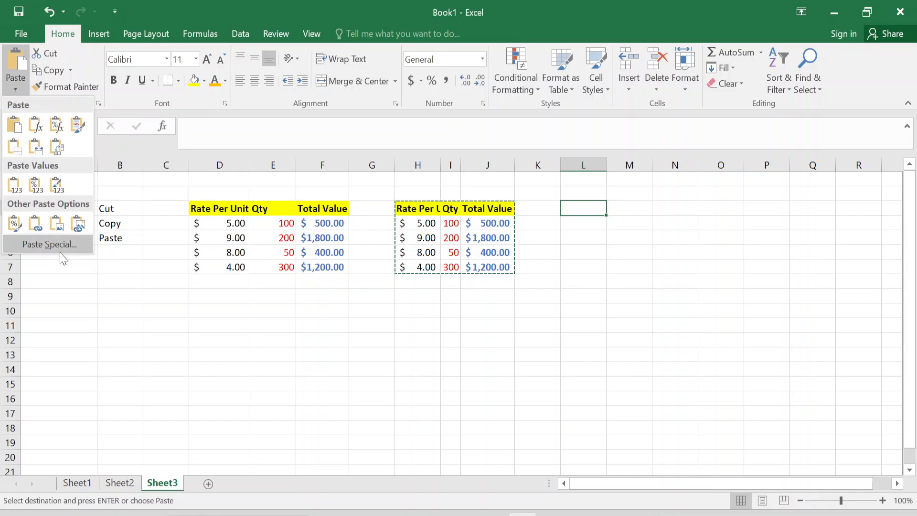
click(598, 214)
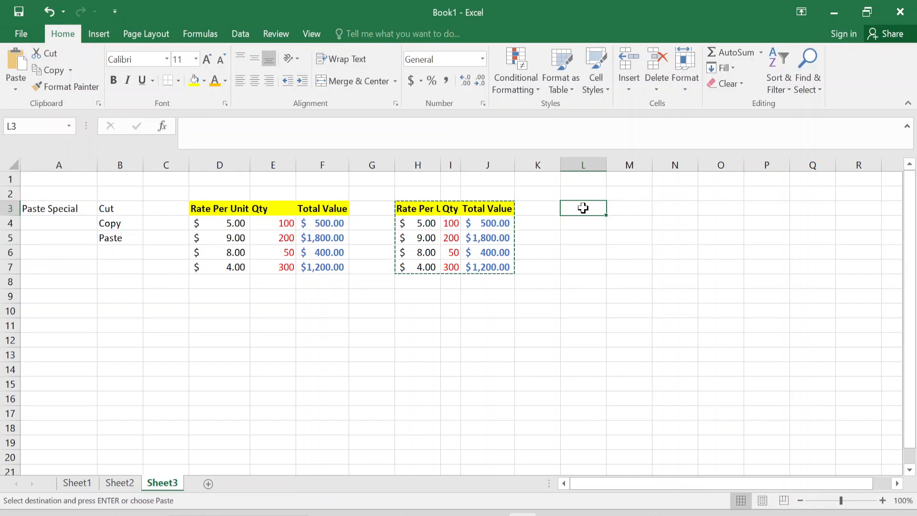
- Paste the copied table starting at L3 through Paste Special with the All option, and check the total formula in N4
right_click(583, 208)
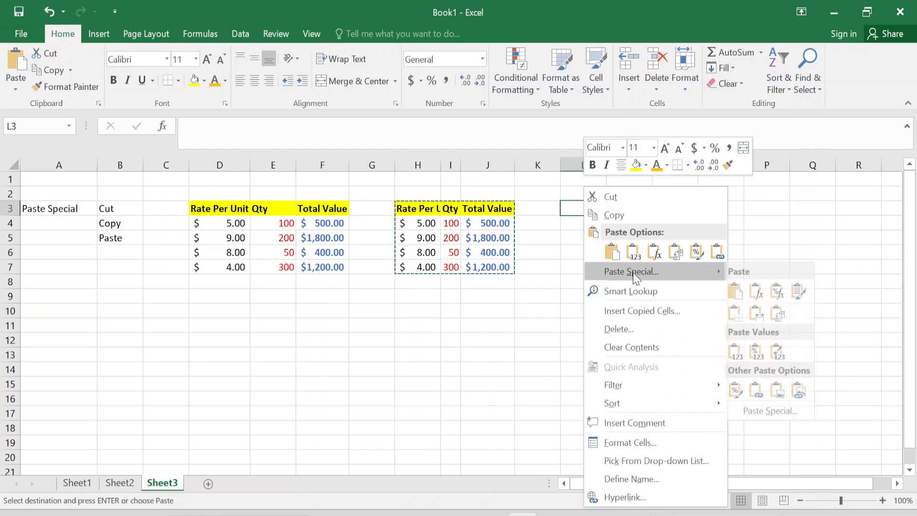
click(632, 271)
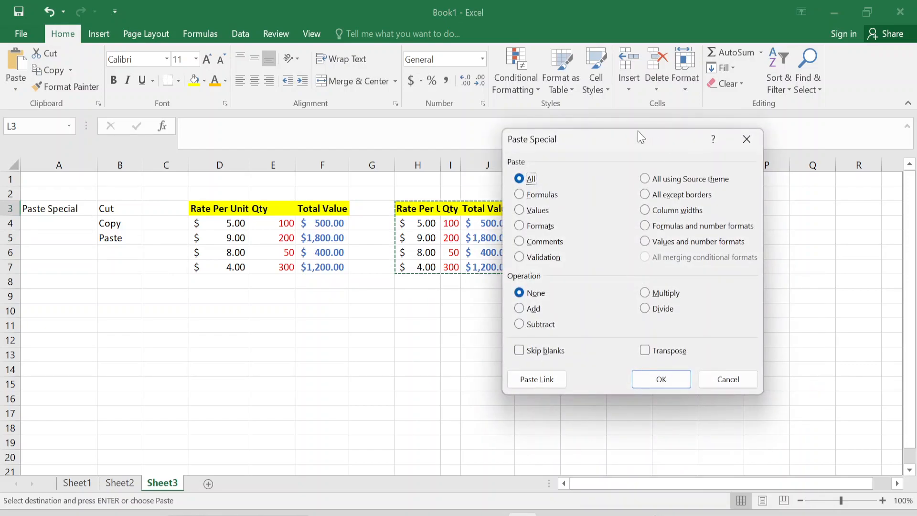
drag(640, 136, 761, 125)
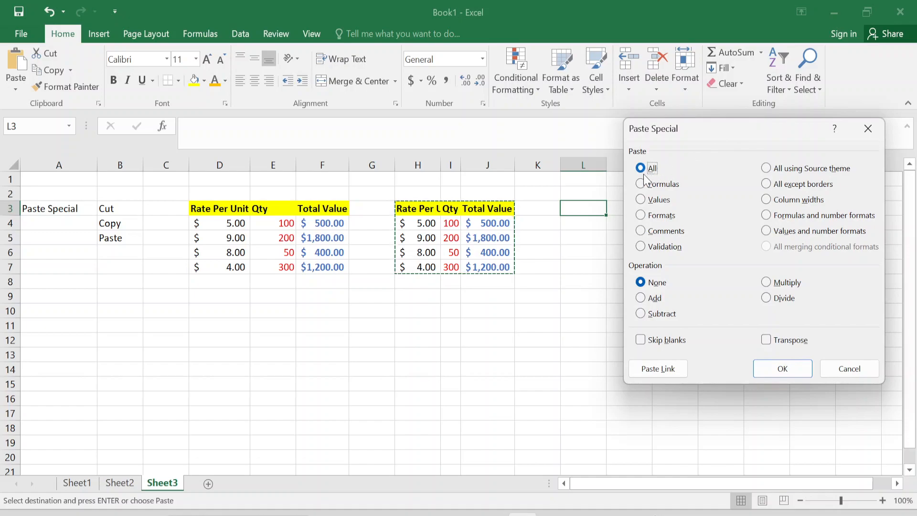
click(769, 369)
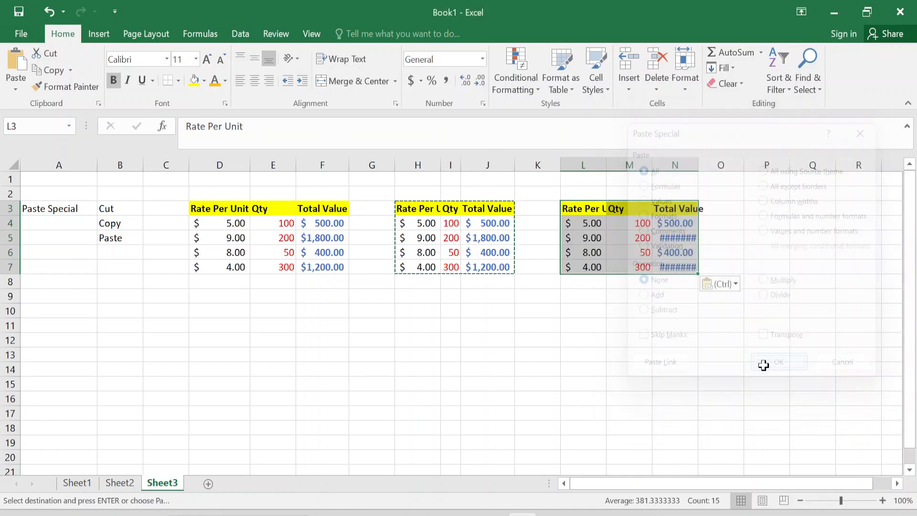
click(620, 228)
key(Right)
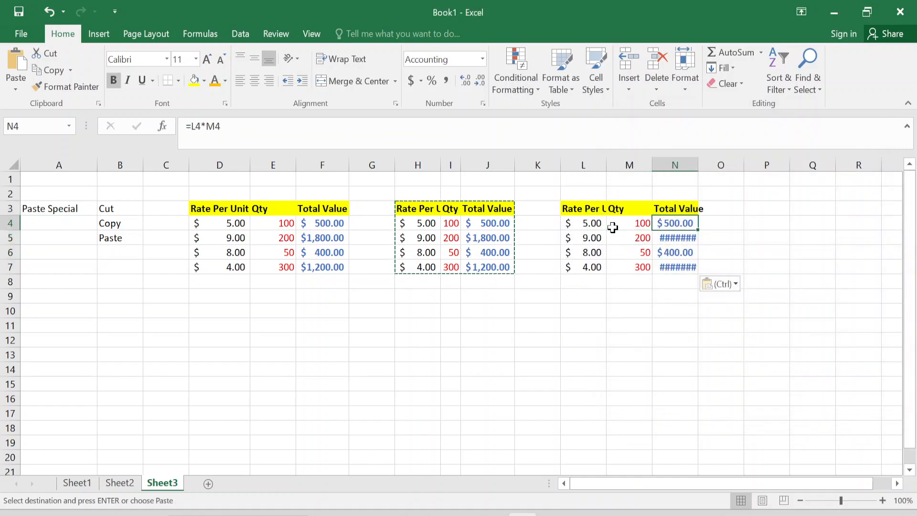
- Copy the table L3:N7 and paste it starting at D9 through Paste Special with the Values option
key(Left)
key(Up)
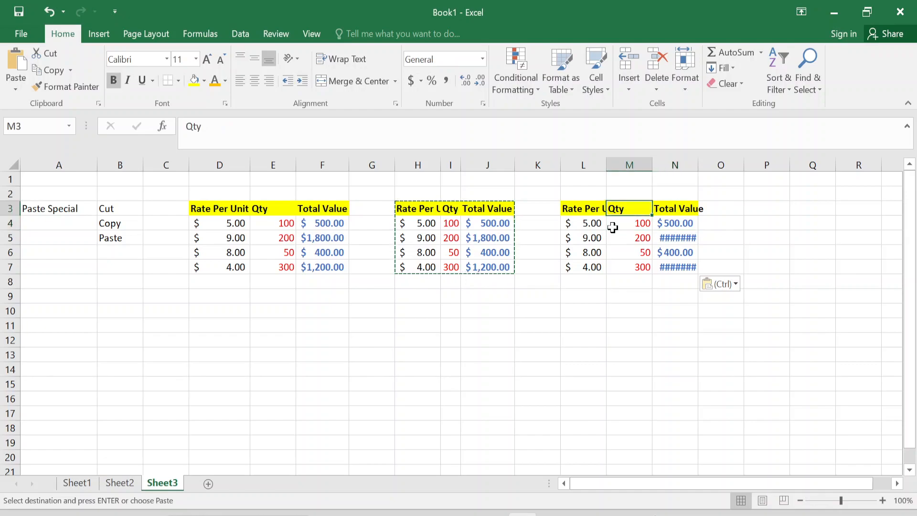
key(Left)
key(ctrl+shift+Down)
key(ctrl+shift+Right)
key(ctrl+c)
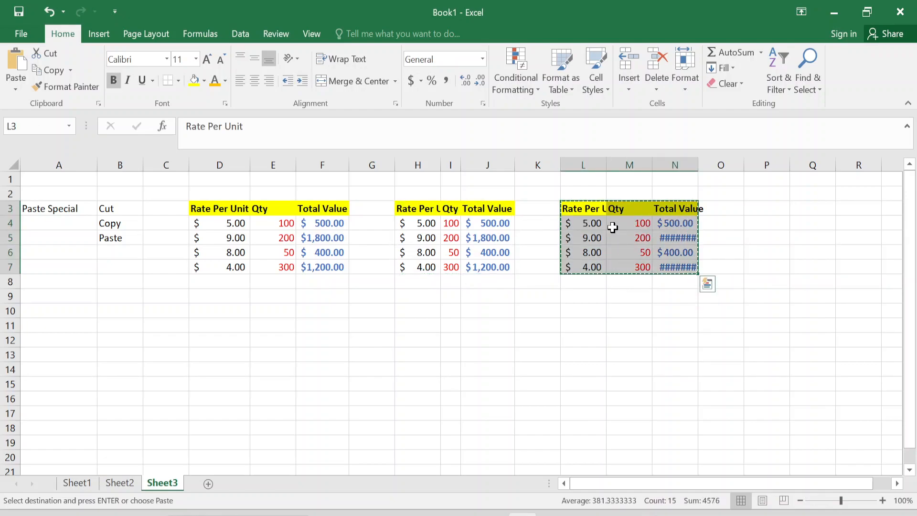
click(205, 296)
right_click(218, 299)
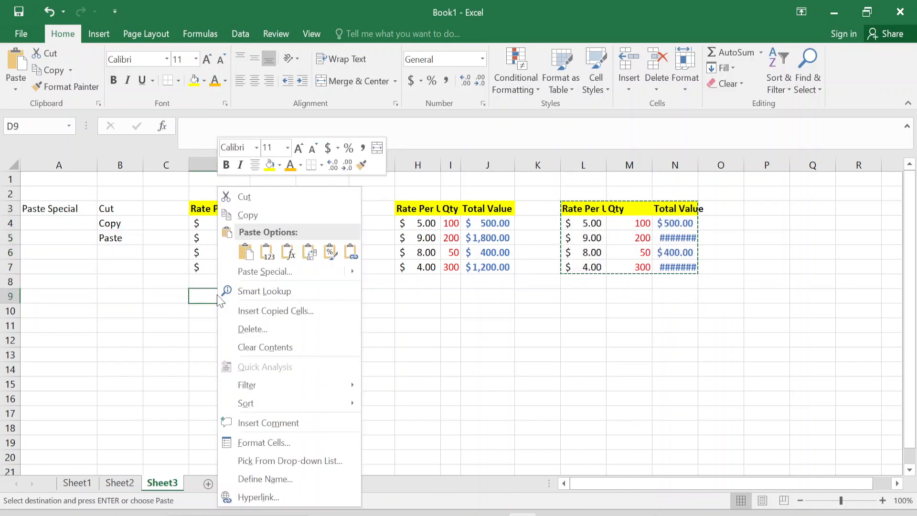
click(268, 271)
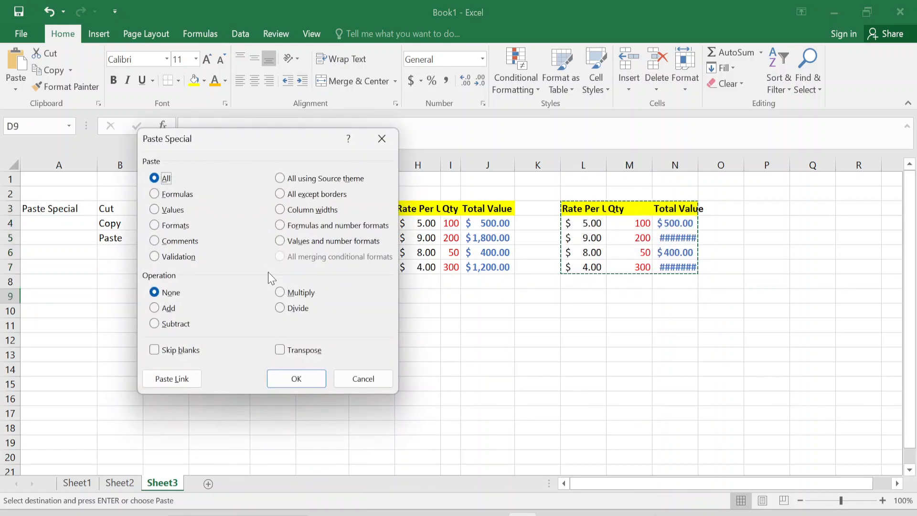
click(174, 211)
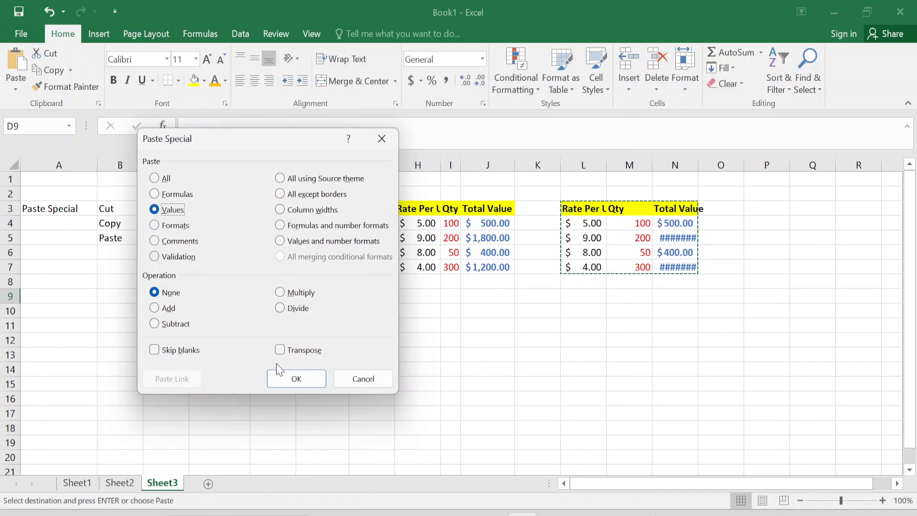
click(292, 379)
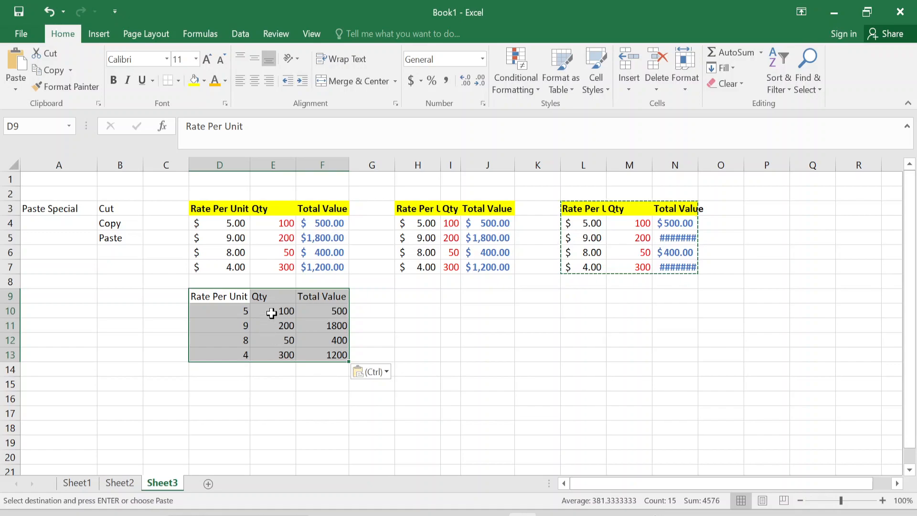
- Compare the Total Value cells of the values-only table in F10:F12 with the formula in N4
click(272, 312)
key(Right)
key(Down)
key(Up)
key(Down)
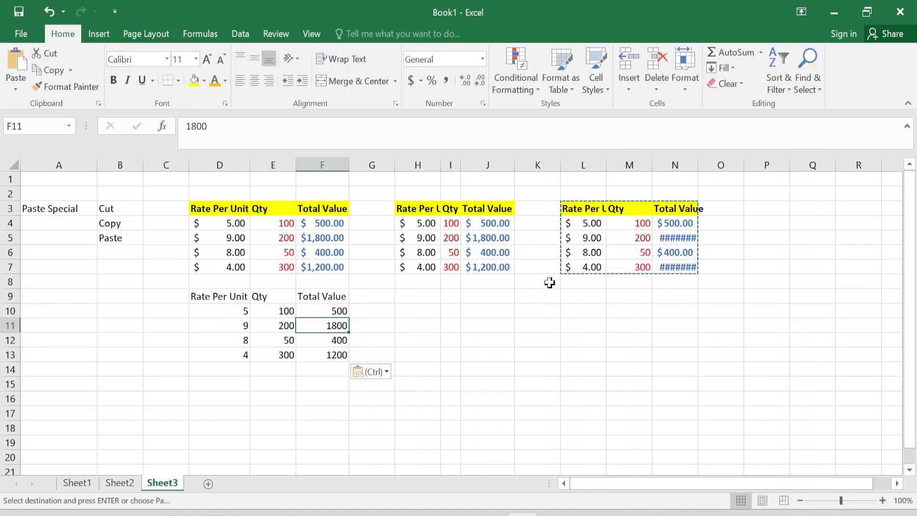
click(587, 237)
key(Right)
key(Right)
key(Up)
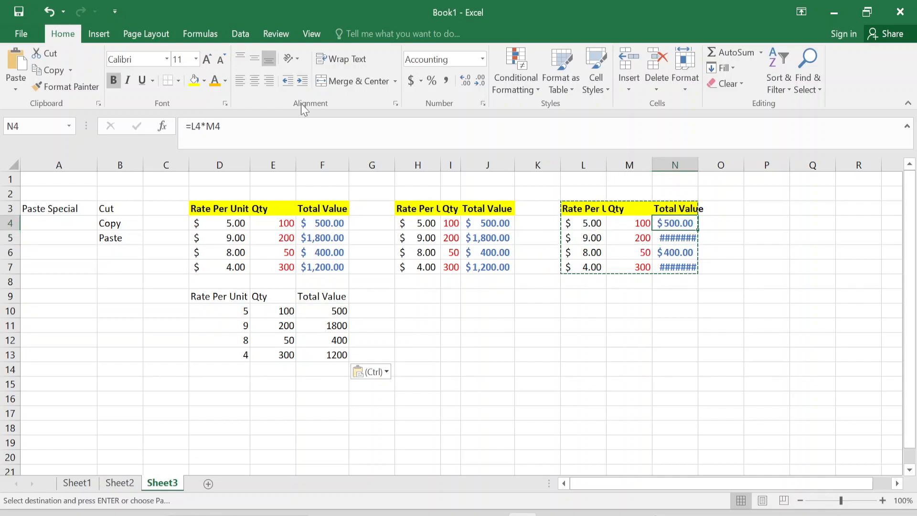
click(333, 311)
click(333, 323)
click(332, 342)
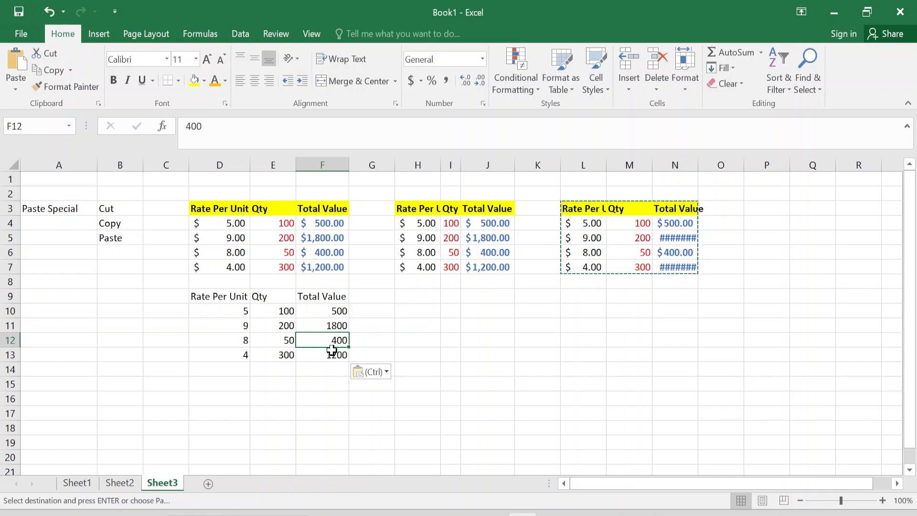
drag(212, 295, 307, 334)
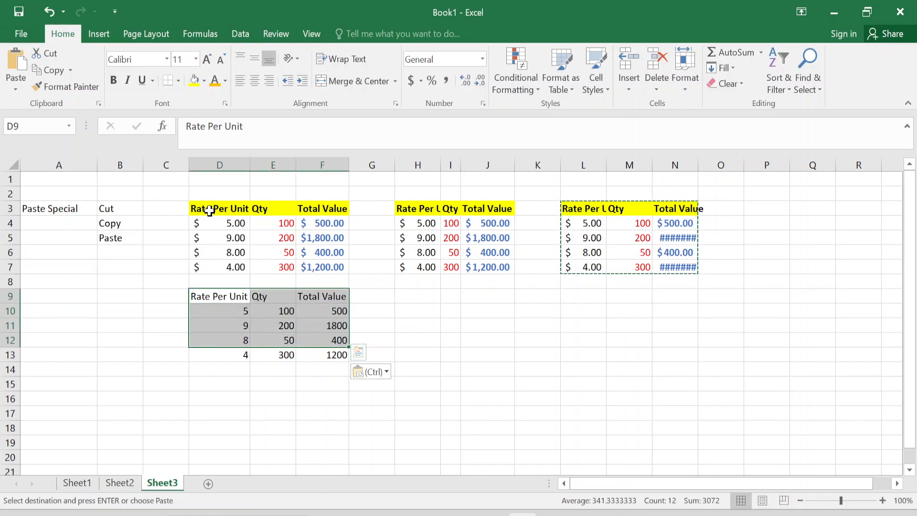
- Copy the original table D3:F7 and paste only its values starting at H9
drag(211, 207, 310, 267)
key(ctrl+c)
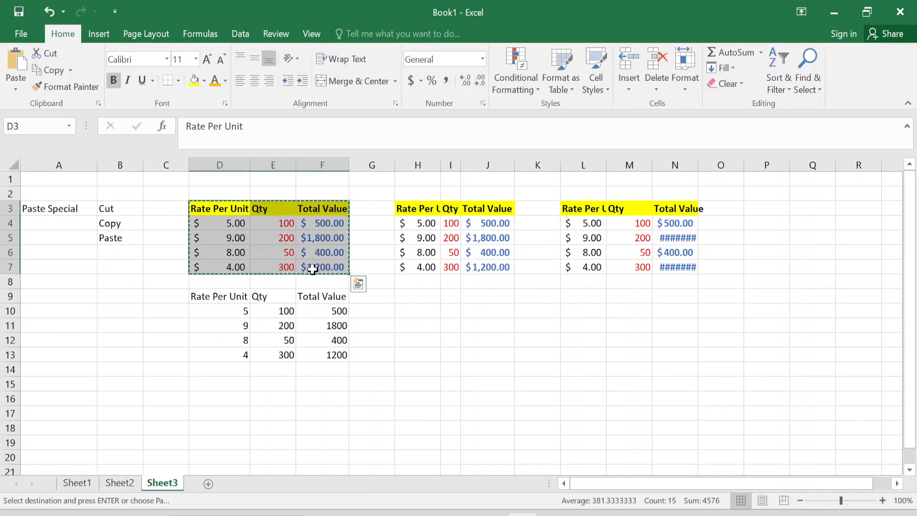
click(414, 299)
right_click(414, 300)
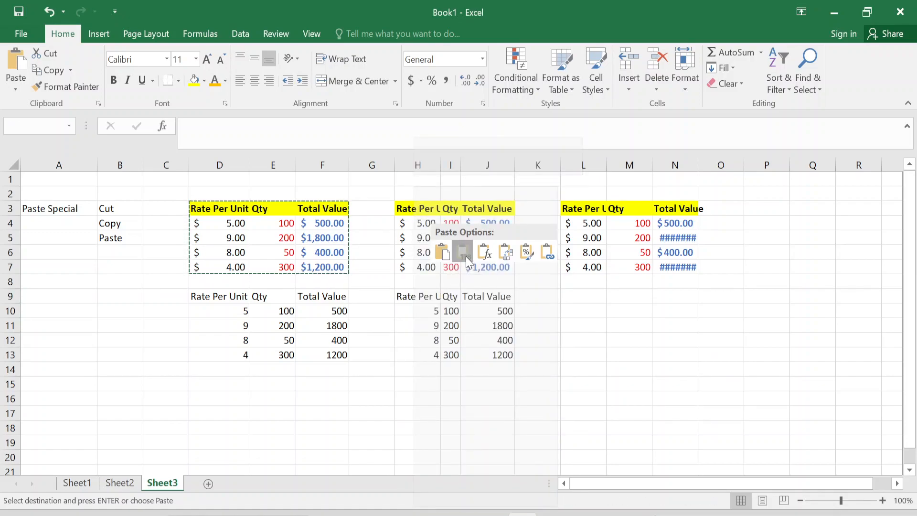
click(466, 258)
click(454, 327)
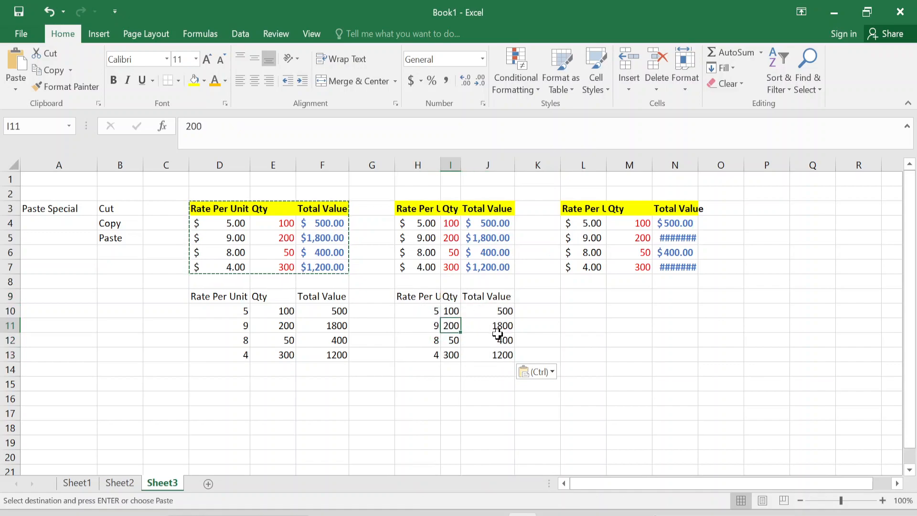
- Apply only the formatting of the original table D3:F7 to the range starting at L9, using Paste Special with the Formats option
scroll(499, 333, down, 1)
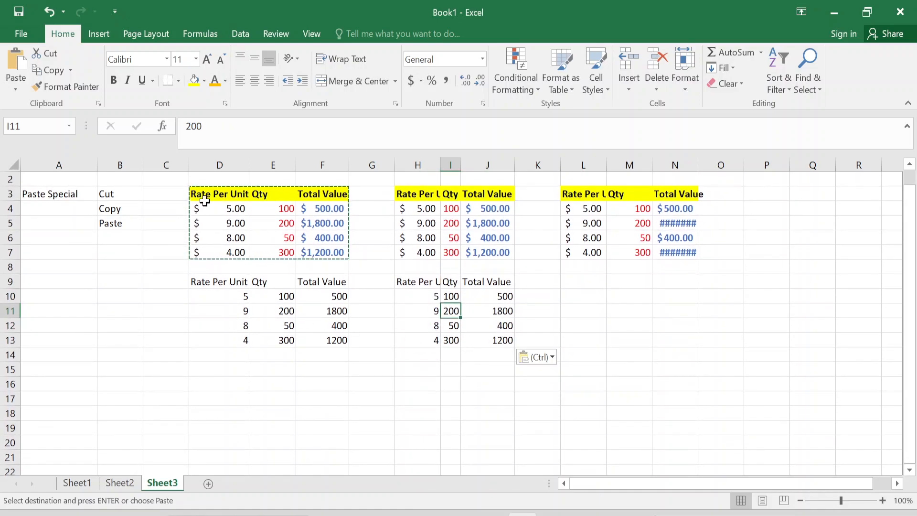
click(204, 202)
key(Up)
key(ctrl+shift+Down)
key(ctrl+shift+Right)
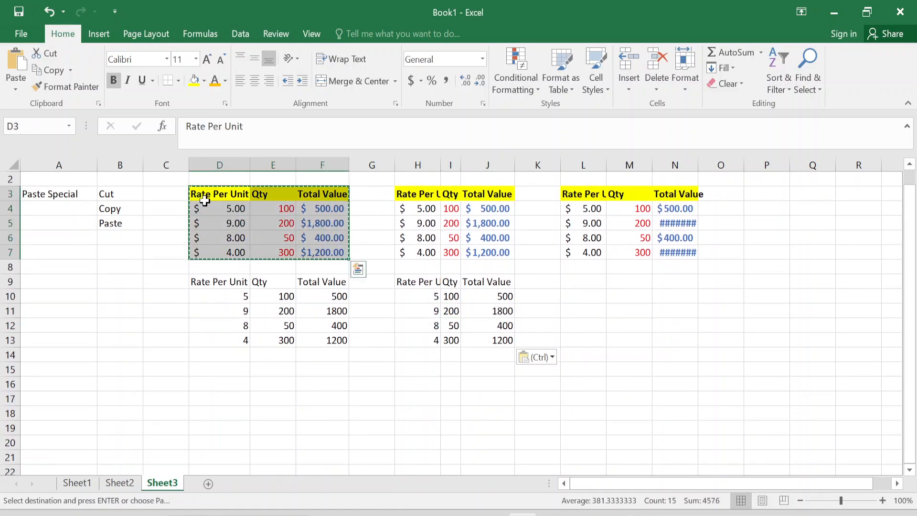
right_click(583, 282)
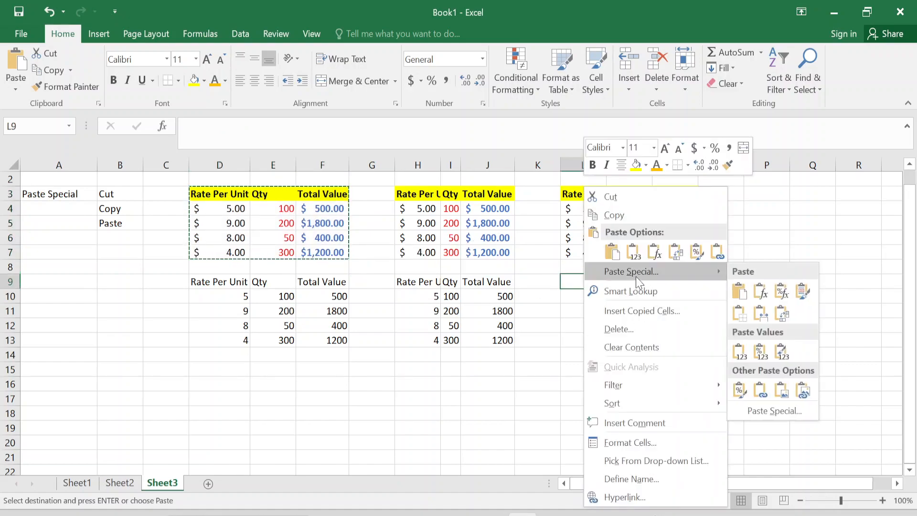
click(631, 272)
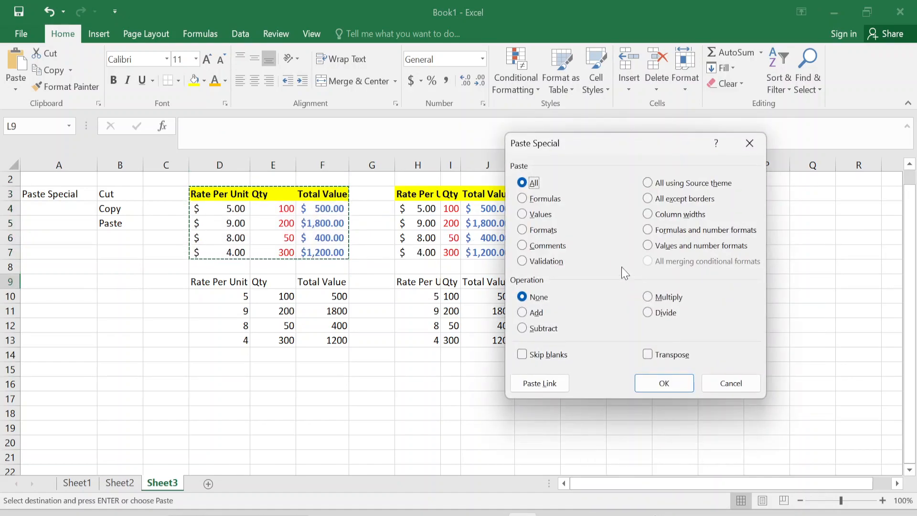
click(542, 231)
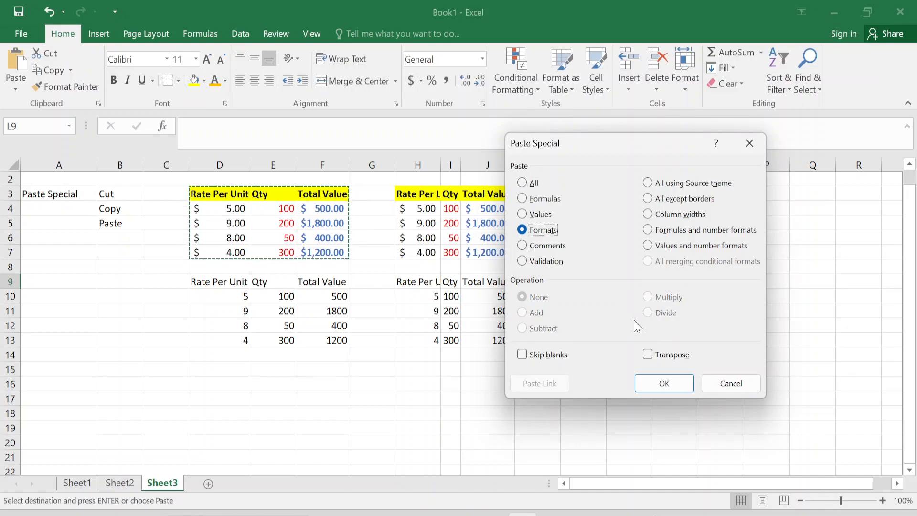
click(650, 385)
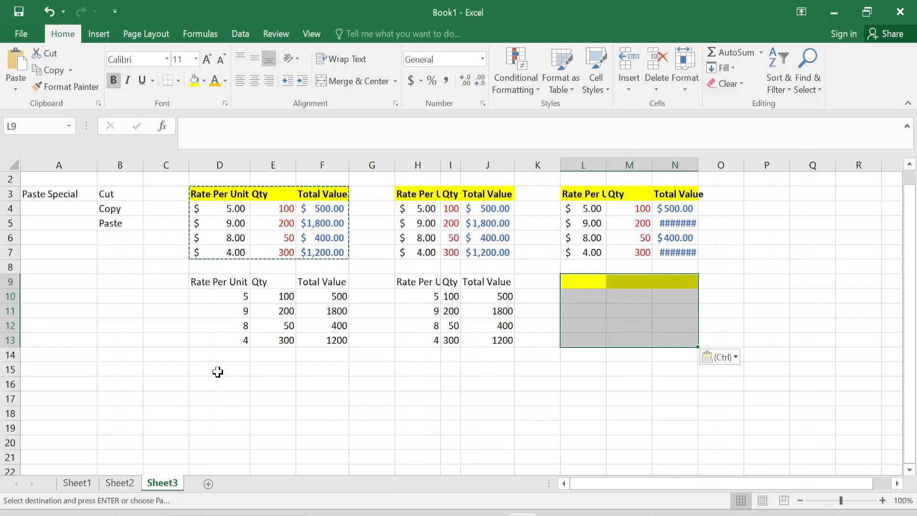
- Copy the original table D3:F7 and paste it starting at D15 through Paste Special with the Transpose option
click(218, 372)
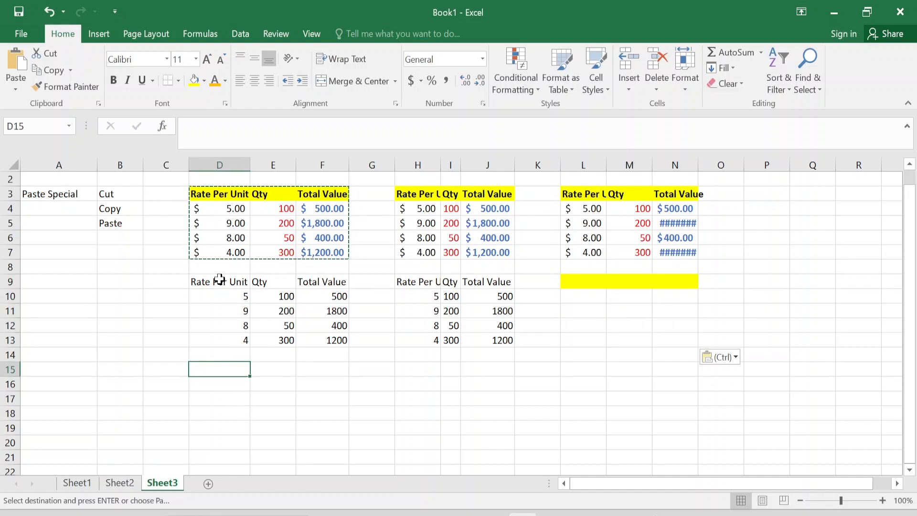
click(218, 195)
key(shift+Down)
key(shift+Down)
key(shift+Down)
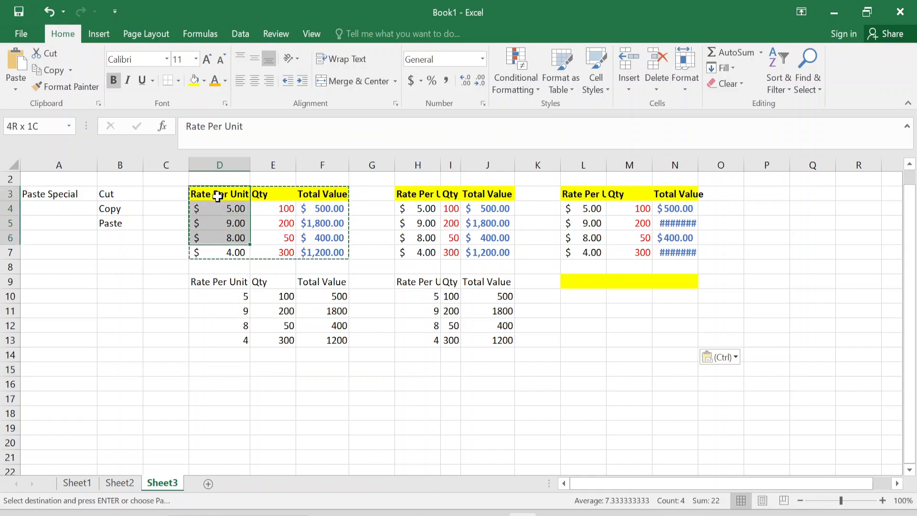
key(shift+Down)
key(shift+Right)
key(shift+Right)
key(ctrl+c)
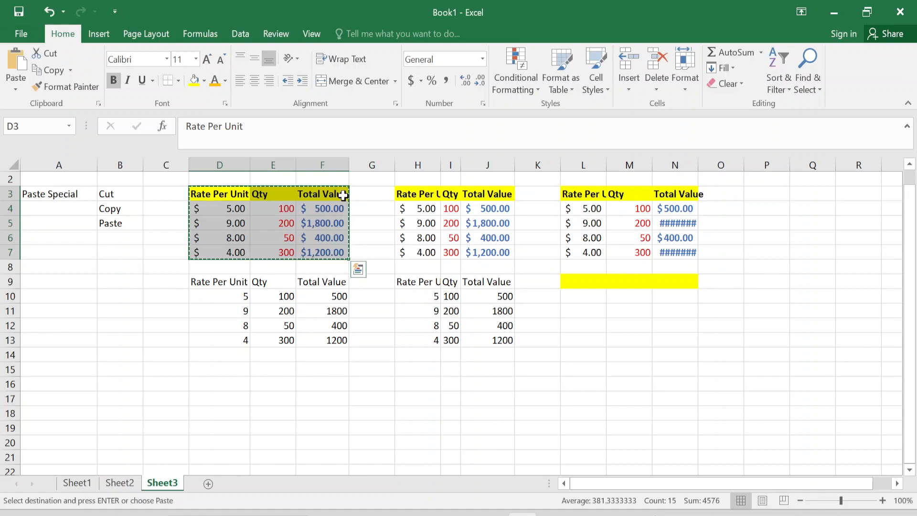
click(220, 372)
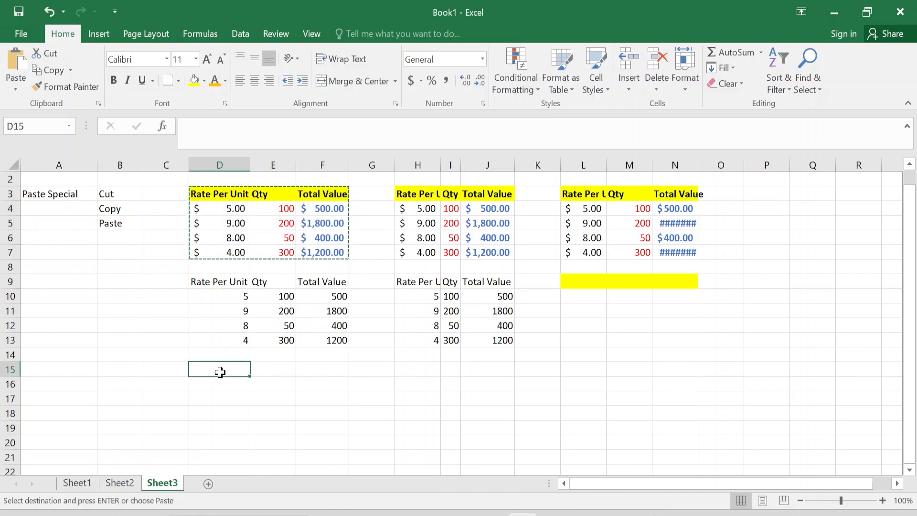
right_click(220, 372)
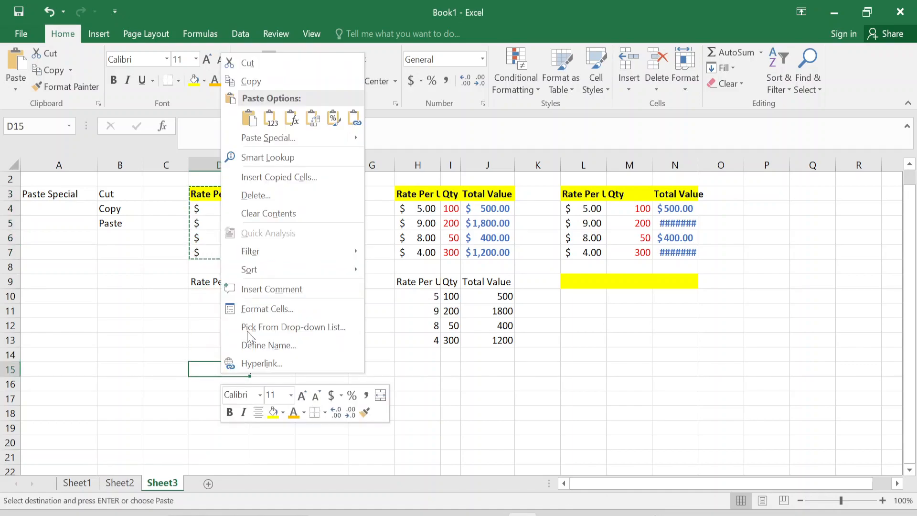
click(272, 143)
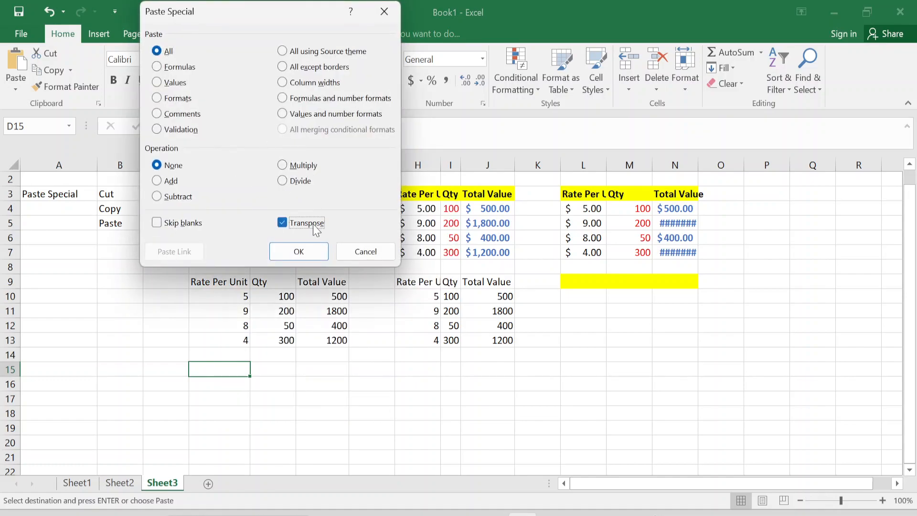
click(305, 253)
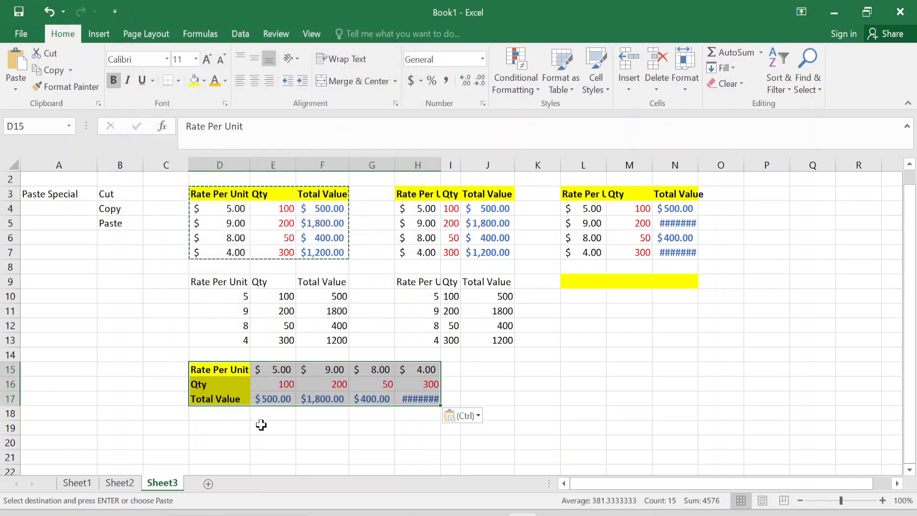
- AutoFit the width of all columns in the sheet and clear the copy selection
click(9, 167)
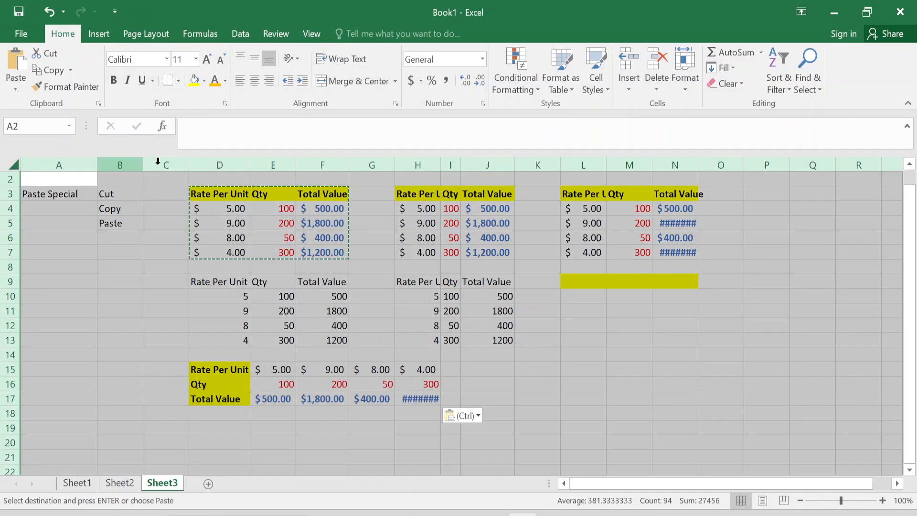
drag(188, 165, 188, 165)
double_click(188, 164)
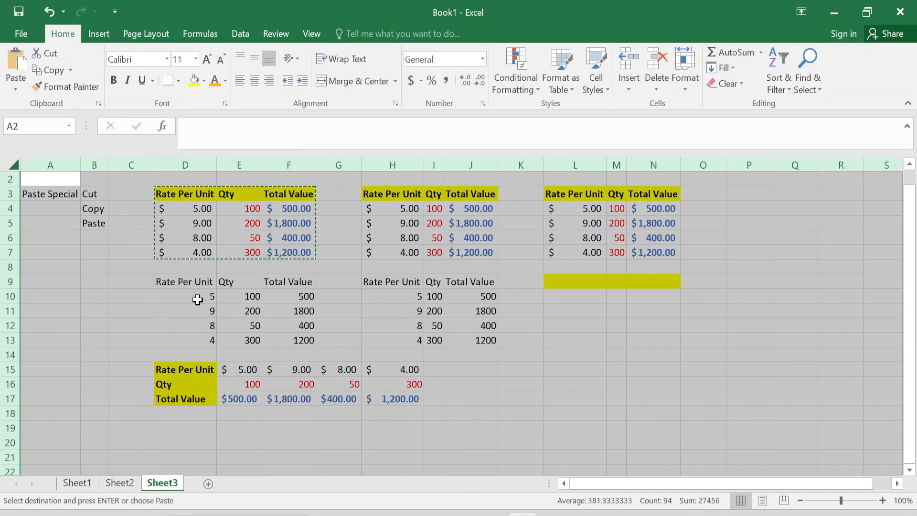
key(Escape)
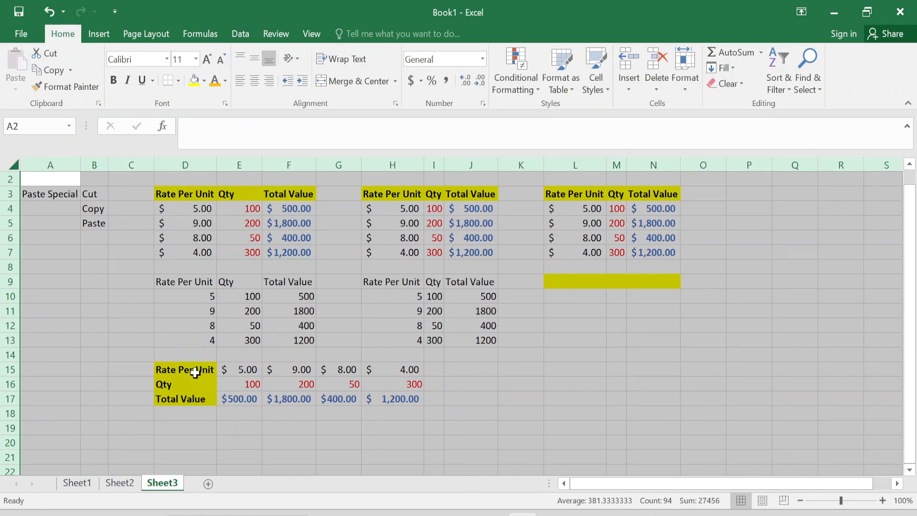
click(186, 190)
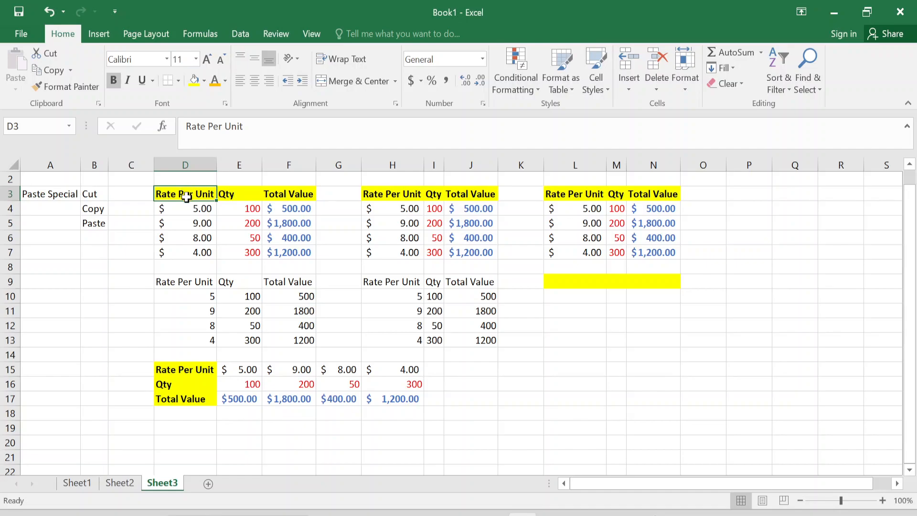
drag(196, 194, 303, 251)
key(ctrl+c)
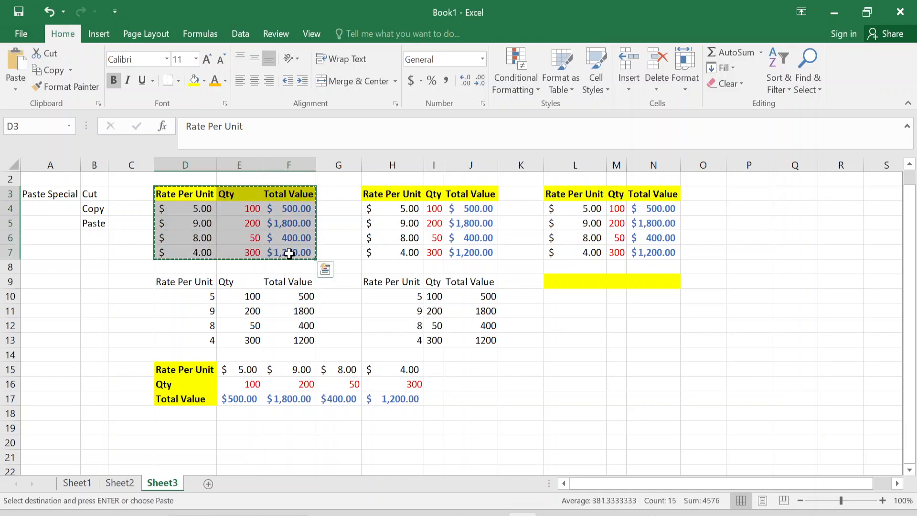
key(Escape)
click(184, 439)
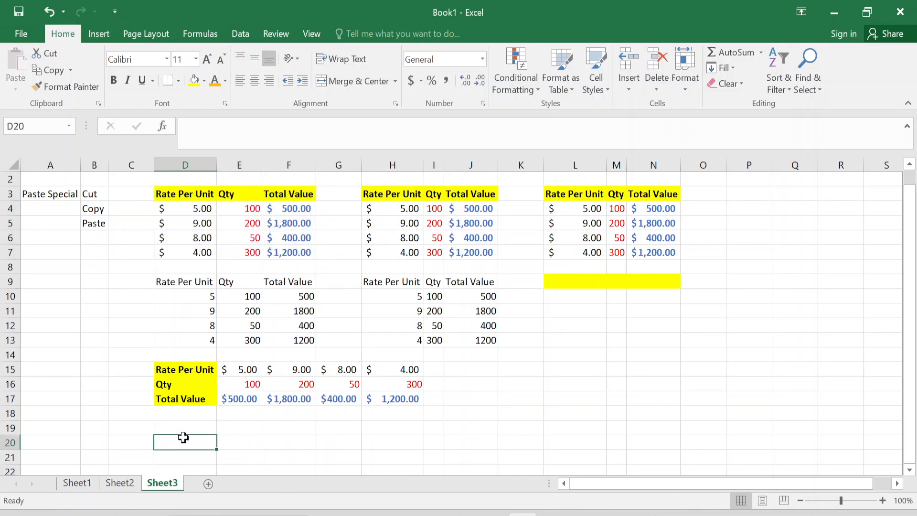
scroll(183, 437, down, 1)
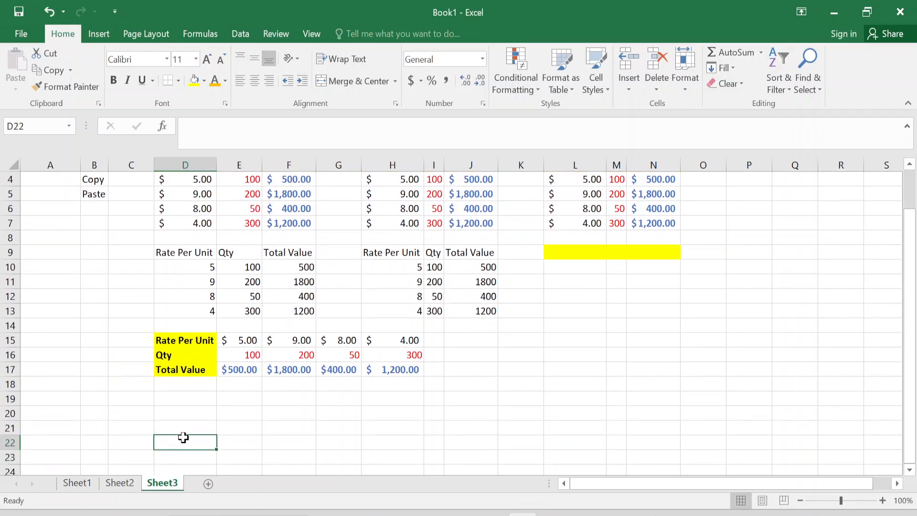
key(Up)
key(Up)
key(Up)
key(Up)
key(Up)
key(Up)
key(Up)
key(Up)
key(Up)
key(Up)
key(Up)
key(Up)
key(Up)
key(Up)
key(Up)
key(Up)
key(Up)
key(Up)
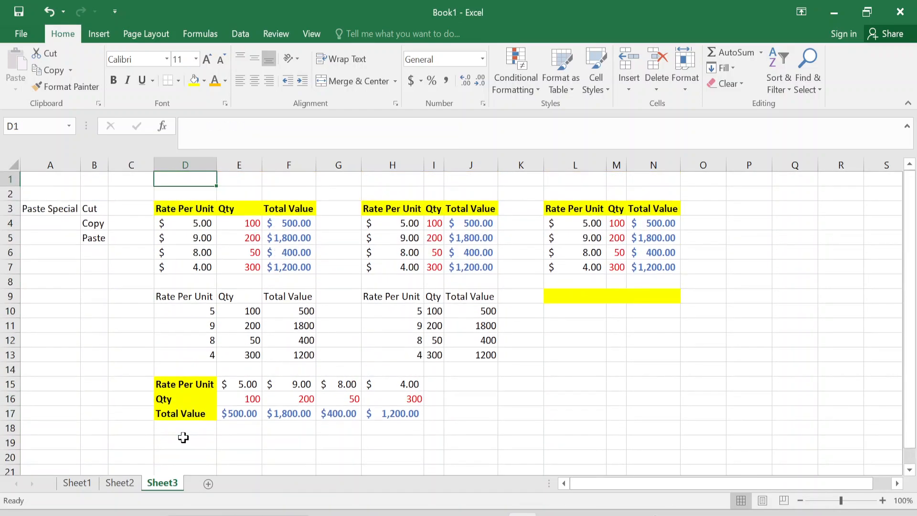
key(Down)
key(Down)
key(Down)
key(Down)
key(Down)
key(Down)
key(Down)
key(Down)
key(Down)
key(Down)
key(Down)
key(Down)
key(Down)
key(Down)
key(Down)
key(Down)
key(Down)
key(Down)
key(Down)
key(Down)
key(Up)
key(Up)
key(Up)
key(Up)
key(Up)
key(Up)
key(Up)
key(Up)
key(Up)
key(Up)
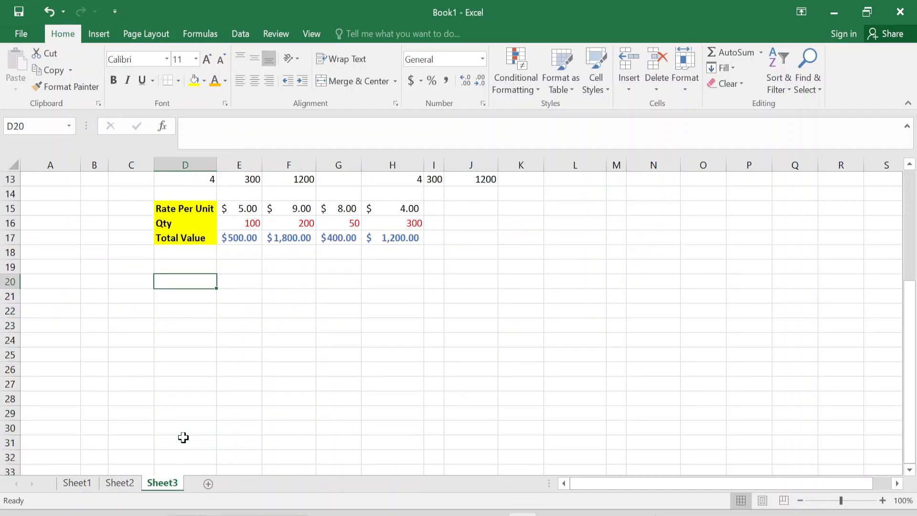
key(Up)
key(Up)
key(Up)
key(Up)
key(Up)
key(Up)
key(Up)
key(Up)
key(Up)
key(Up)
key(Up)
key(Up)
key(Up)
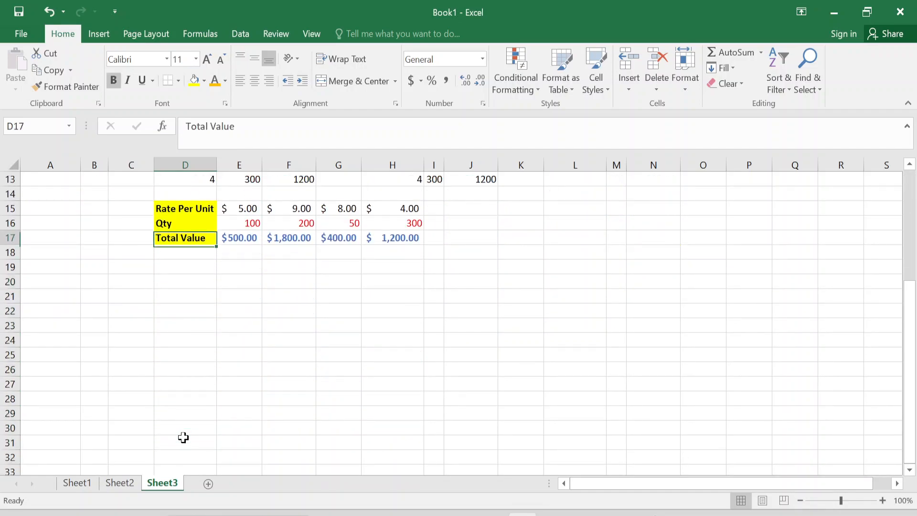
key(Up)
key(Up)
key(Up)
key(Up)
key(Up)
key(Up)
- Enter the numbers 10, 20, 30, 40 and 50 down cells D21:D25
key(Down)
key(Down)
key(Down)
key(Down)
key(Down)
key(Down)
key(Down)
key(Down)
key(Down)
key(Down)
key(Down)
key(Down)
key(Down)
key(Down)
key(Down)
key(Down)
key(Down)
key(Down)
key(Down)
key(Down)
key(Down)
key(Down)
key(Down)
key(Down)
key(Up)
key(Up)
key(Up)
key(Up)
text(10)
key(Return)
text(20)
key(Return)
text(30)
key(Return)
text(40)
key(Return)
text(50)
key(Return)
- Enter the numbers 50, 60, 70, 80 and 40 down cells E21:E25
key(Up)
key(Up)
key(Up)
key(Up)
key(Up)
key(Right)
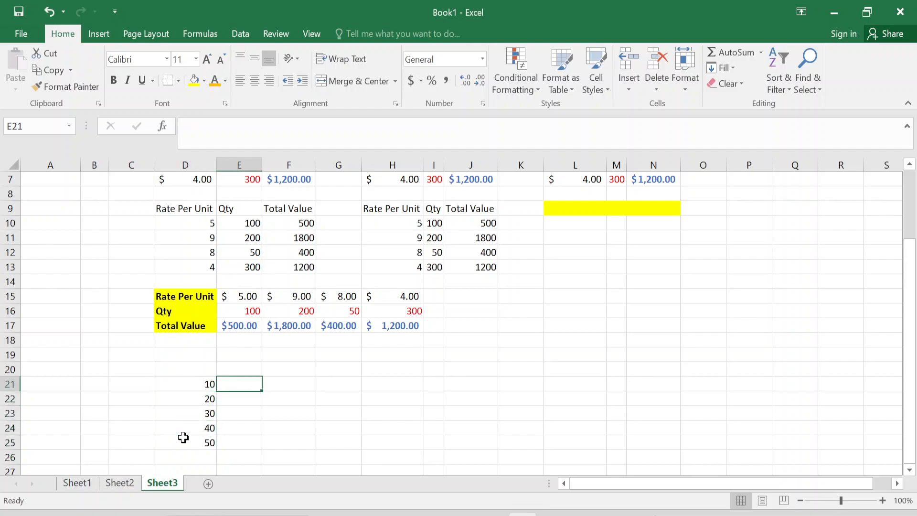
text(50)
key(Return)
text(60)
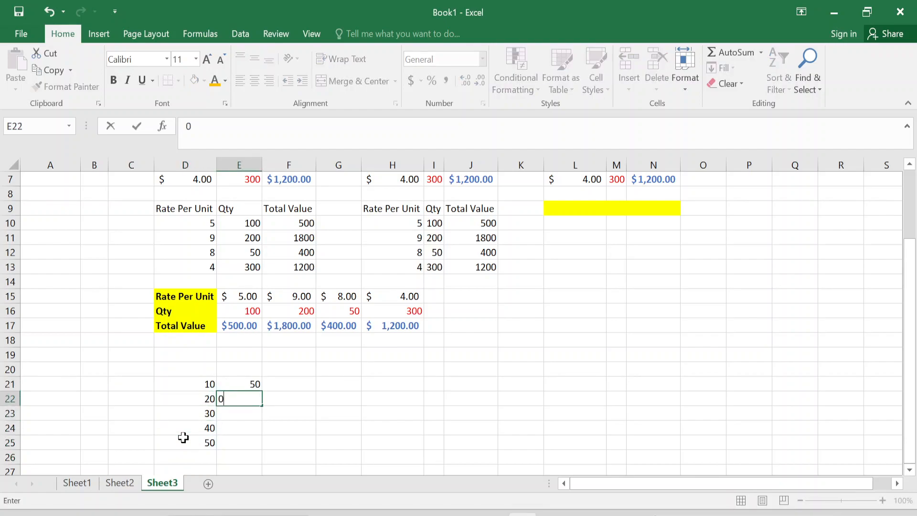
key(Return)
text(70)
key(Return)
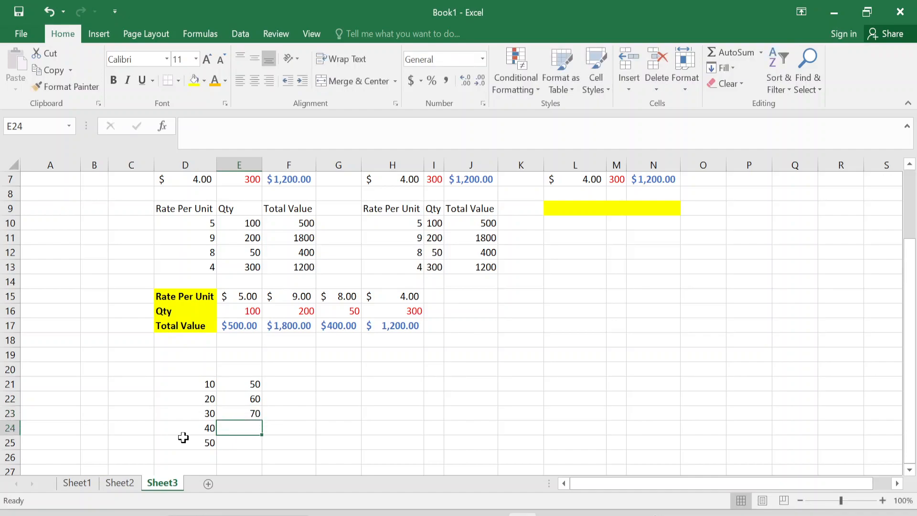
text(80)
key(Return)
text(40)
key(Return)
- Select the two number columns in D21:E25
key(Up)
key(Up)
key(Up)
key(Up)
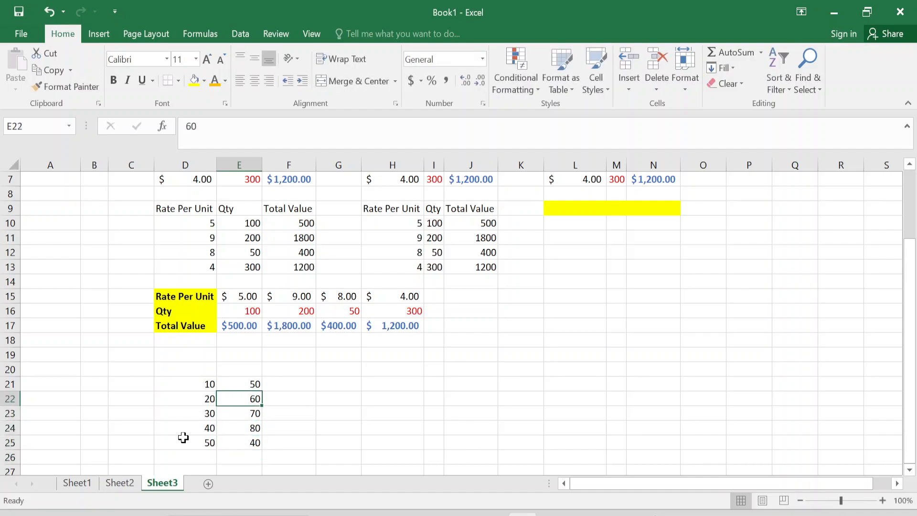
key(Left)
key(Up)
key(ctrl+shift+Down)
key(ctrl+shift+Right)
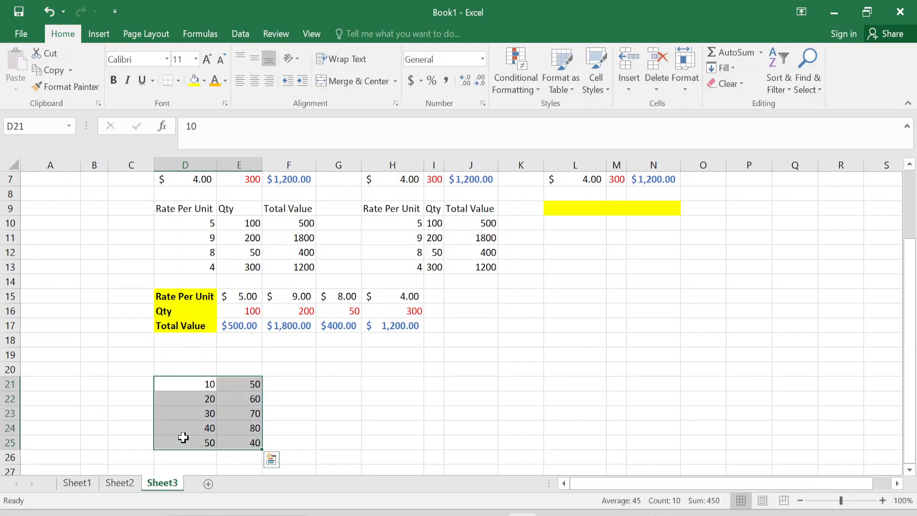
- Enter the formula =D21+E21 in F21 to add the first pair of numbers
key(Right)
key(Right)
text(=)
key(Left)
key(Left)
text(+)
key(Left)
key(Return)
key(Up)
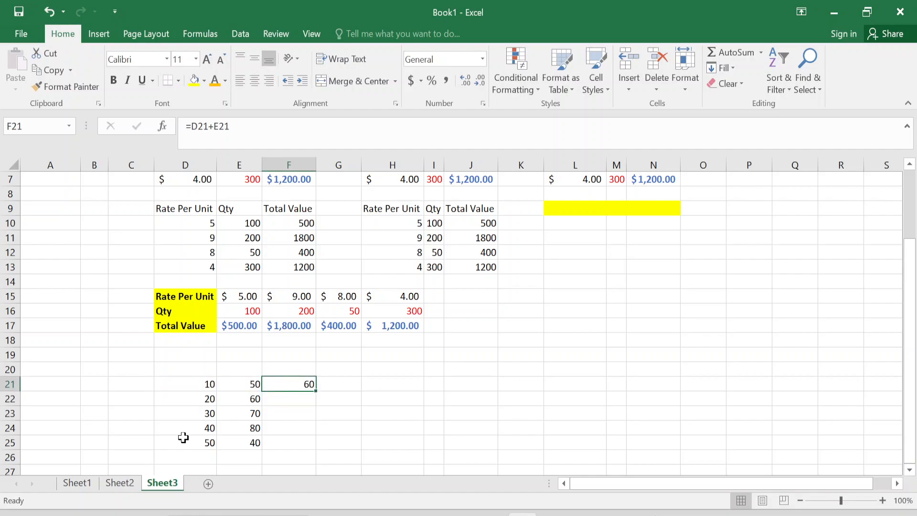
- Copy the addition formula from F21 down through F25 and clear the copy selection
key(ctrl+c)
key(shift+Down)
key(shift+Down)
key(shift+Down)
key(shift+Down)
key(ctrl+v)
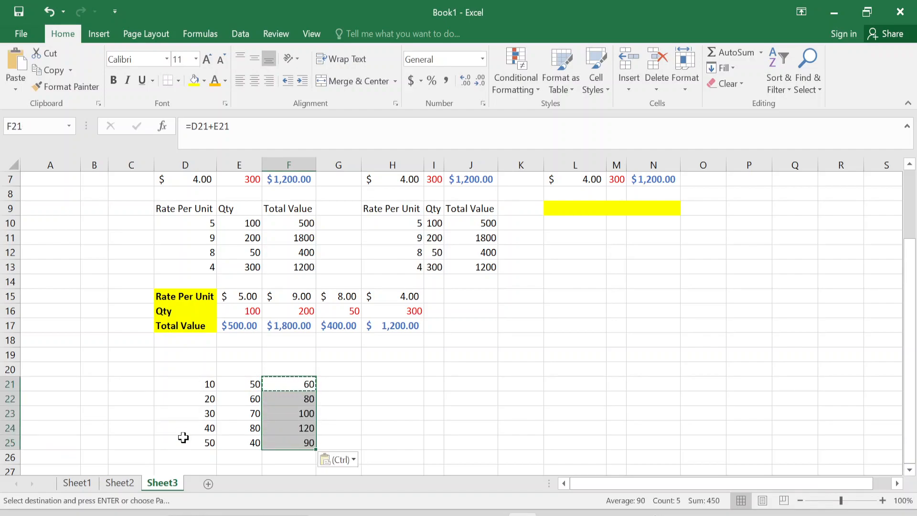
key(Escape)
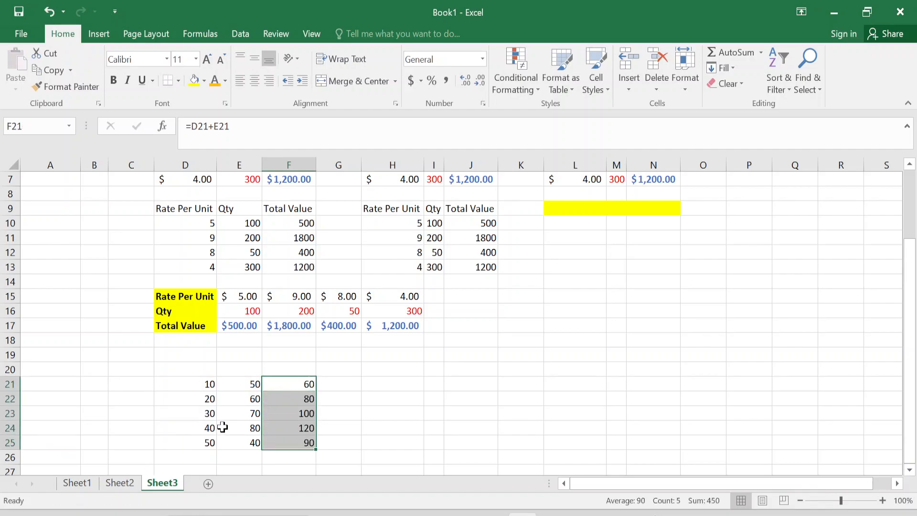
- Clear the addition formulas from F21:F25, leaving only the two number columns
click(248, 381)
drag(289, 382, 290, 441)
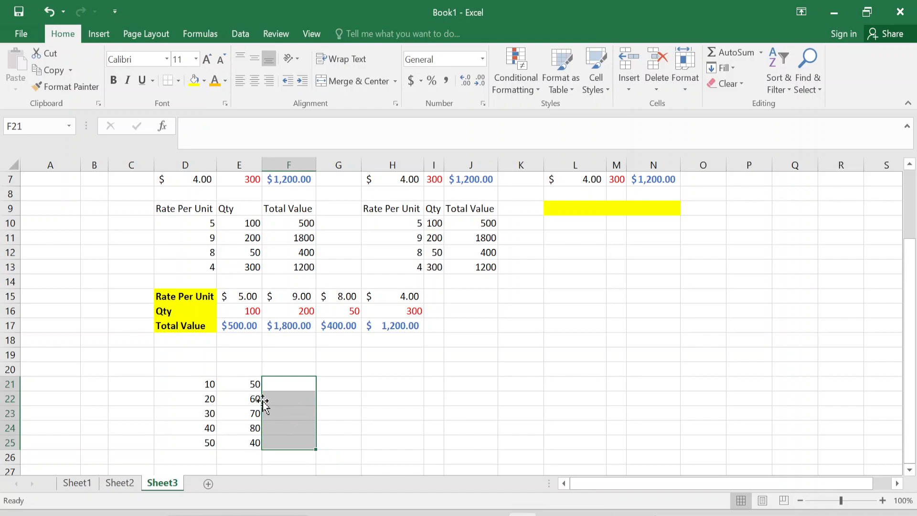
click(242, 387)
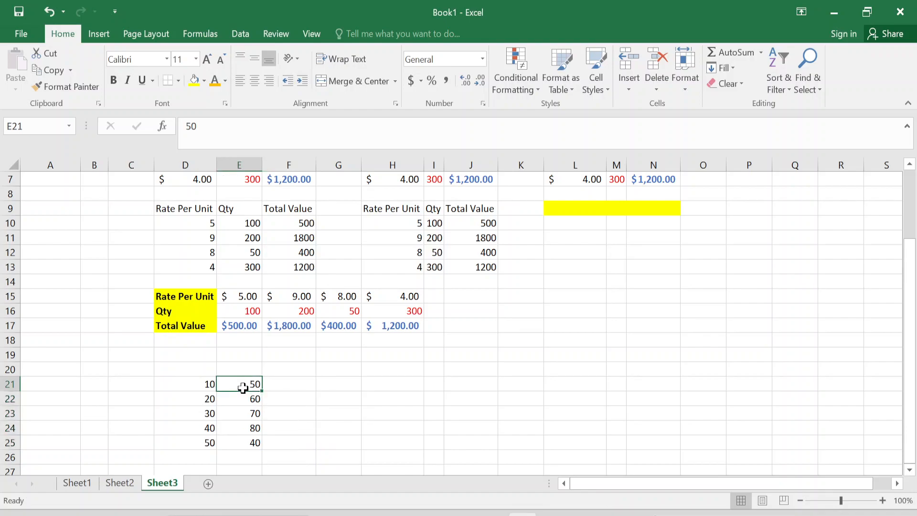
click(201, 382)
click(239, 383)
click(237, 398)
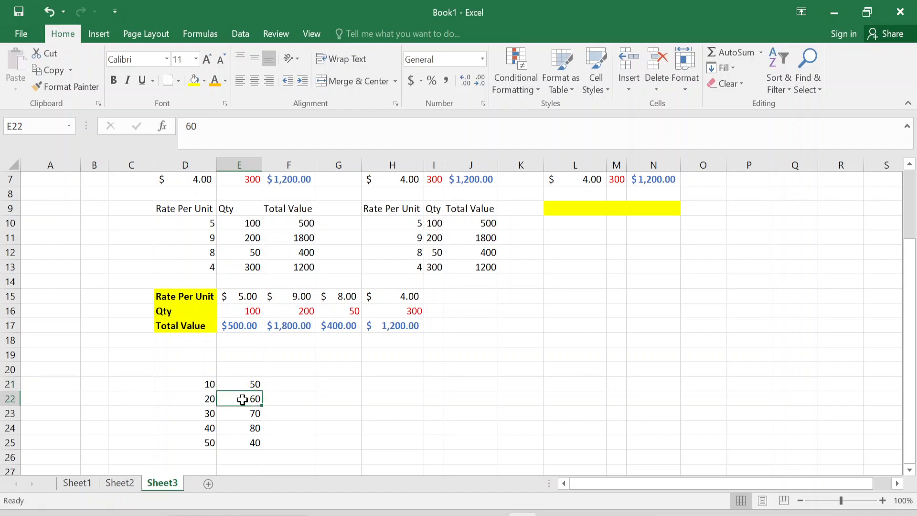
- Copy the number columns D21:E25, paste them starting at G21, and clear the copy selection
drag(195, 388, 252, 439)
key(ctrl+c)
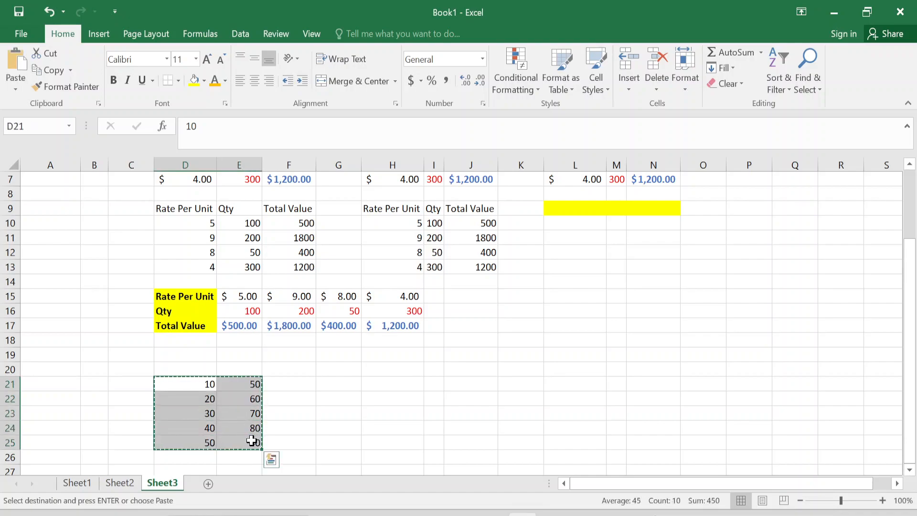
click(332, 385)
key(ctrl+v)
key(Escape)
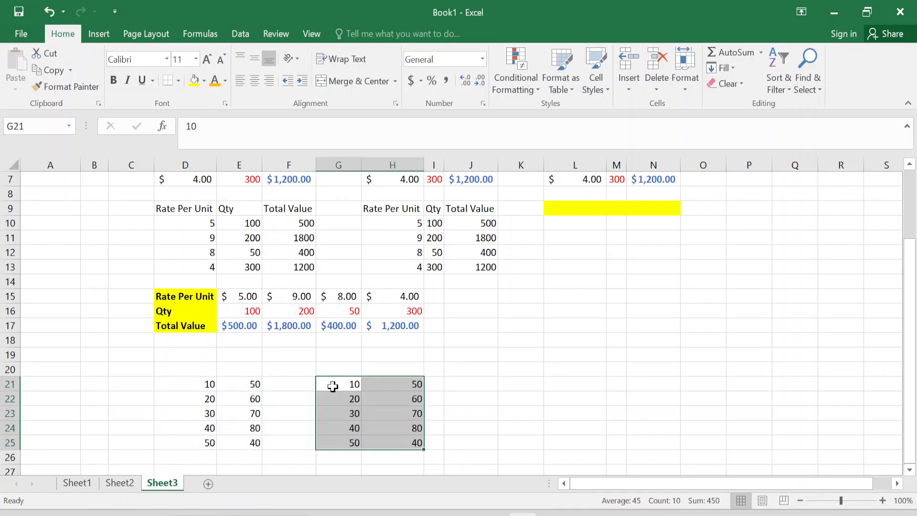
- Fill the original number columns D21:E25 with yellow
drag(211, 382, 254, 441)
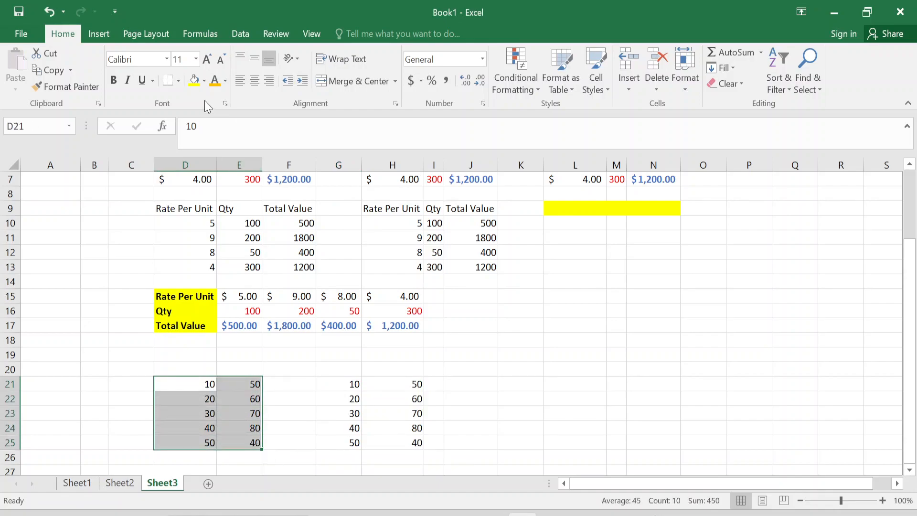
click(198, 88)
click(430, 340)
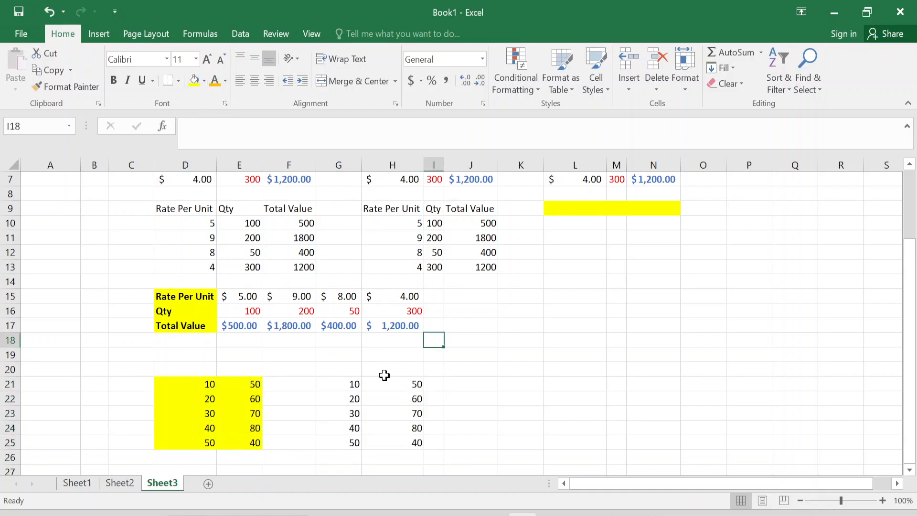
- Copy G21:G25 over H21:H25 with a regular paste, view the paste options, and undo the paste
drag(356, 380, 352, 439)
key(ctrl+c)
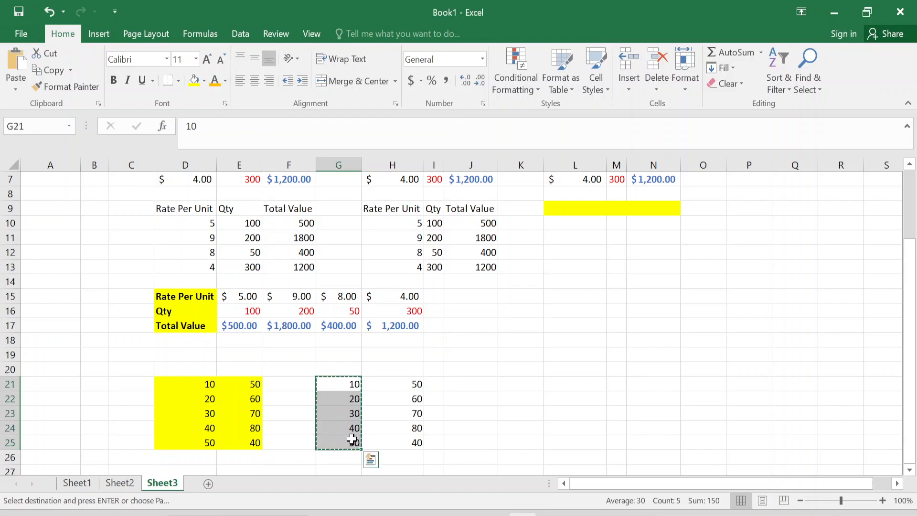
click(404, 385)
key(ctrl+v)
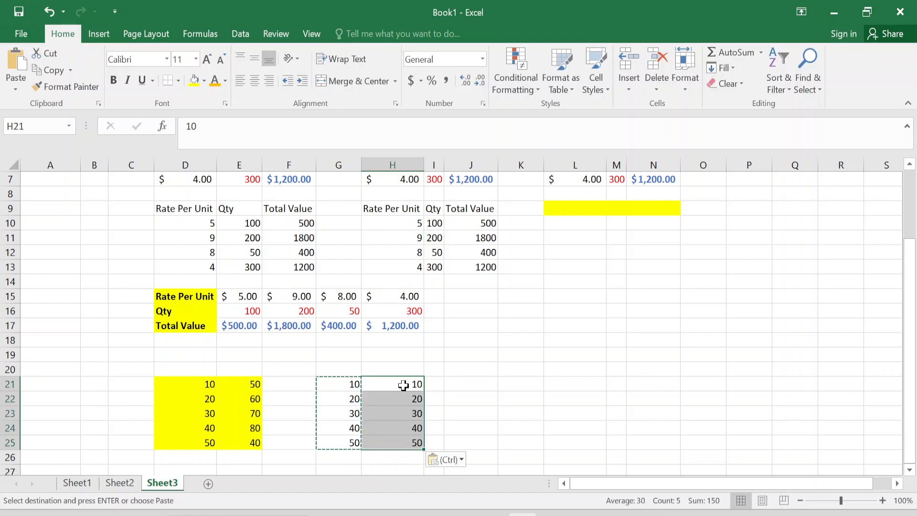
key(ctrl)
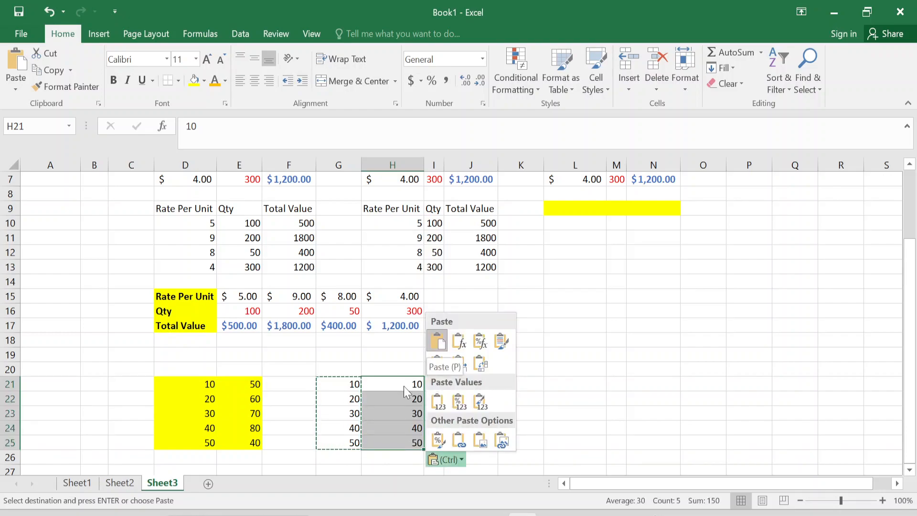
key(Escape)
key(ctrl+z)
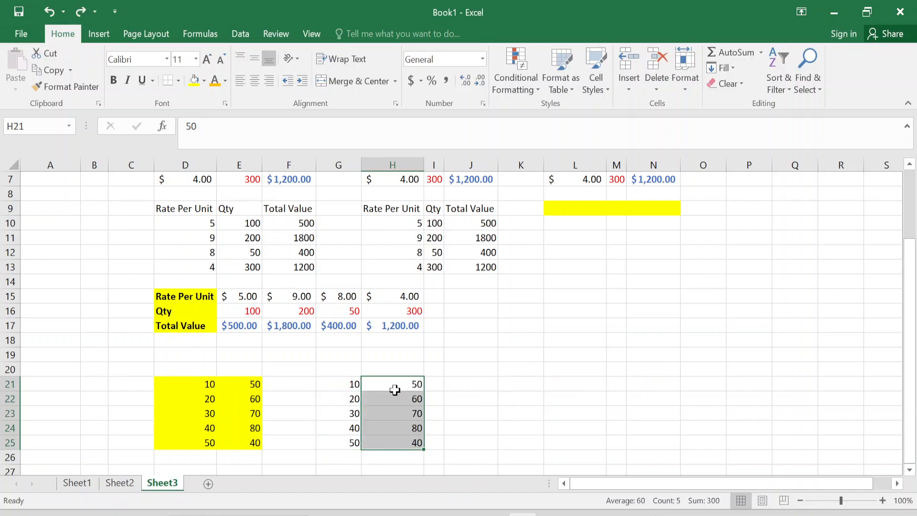
- Copy G21:G25 and paste it onto H21:H25 through Paste Special with the Add operation
drag(354, 385, 352, 435)
key(ctrl+v)
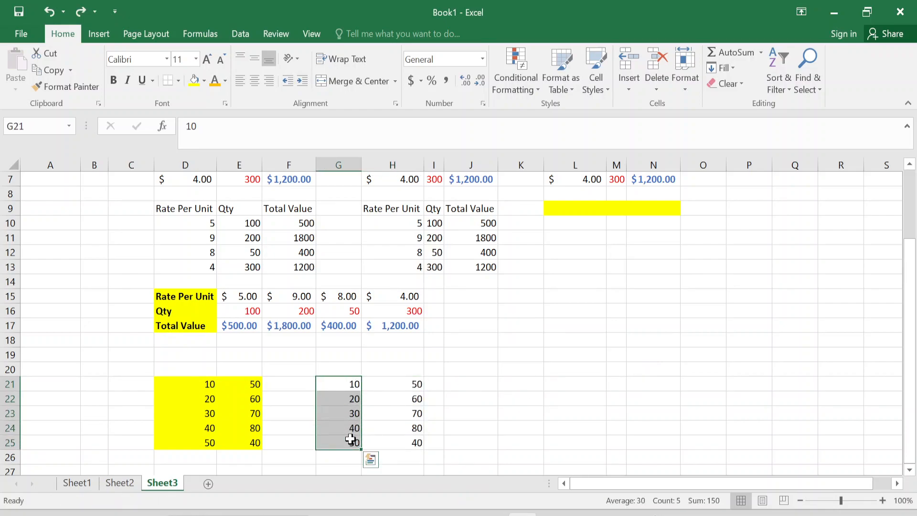
key(ctrl+c)
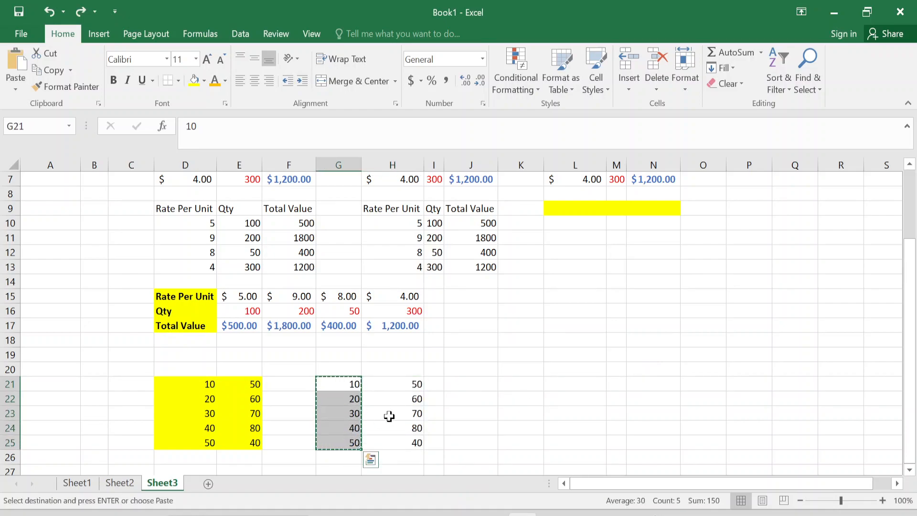
click(397, 385)
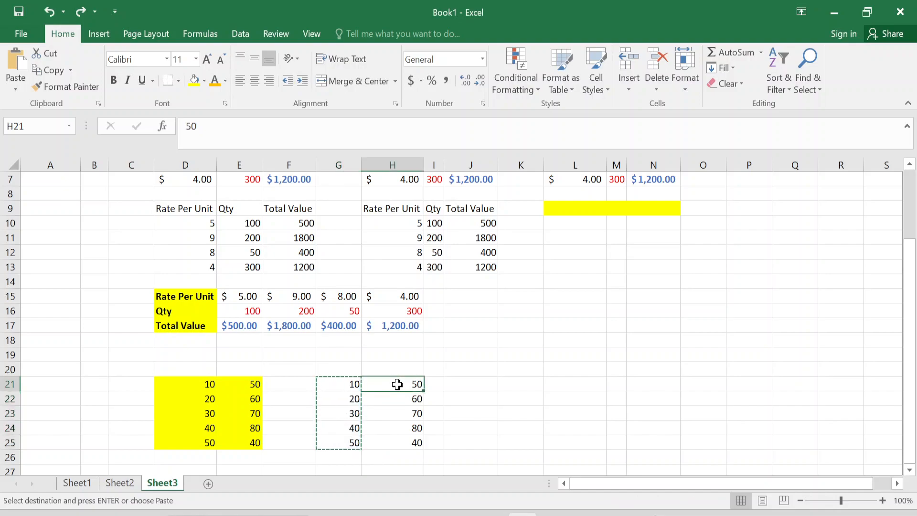
right_click(398, 387)
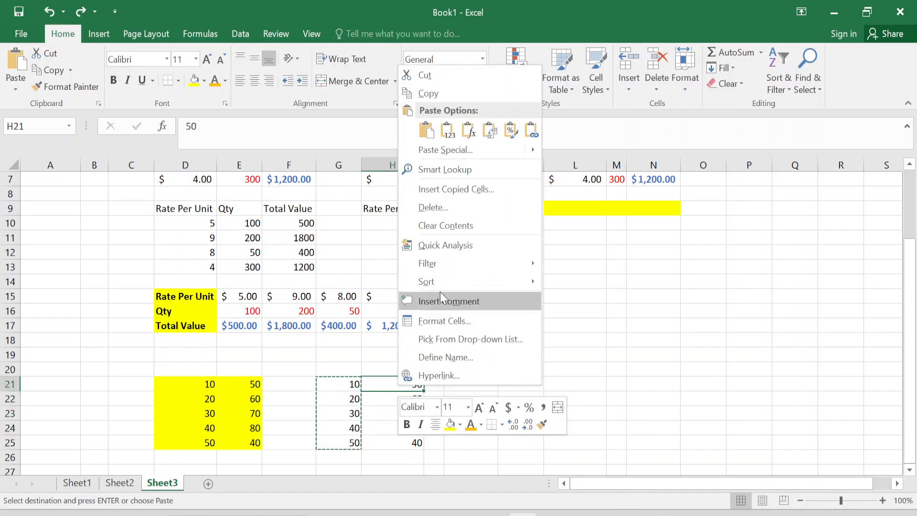
click(433, 149)
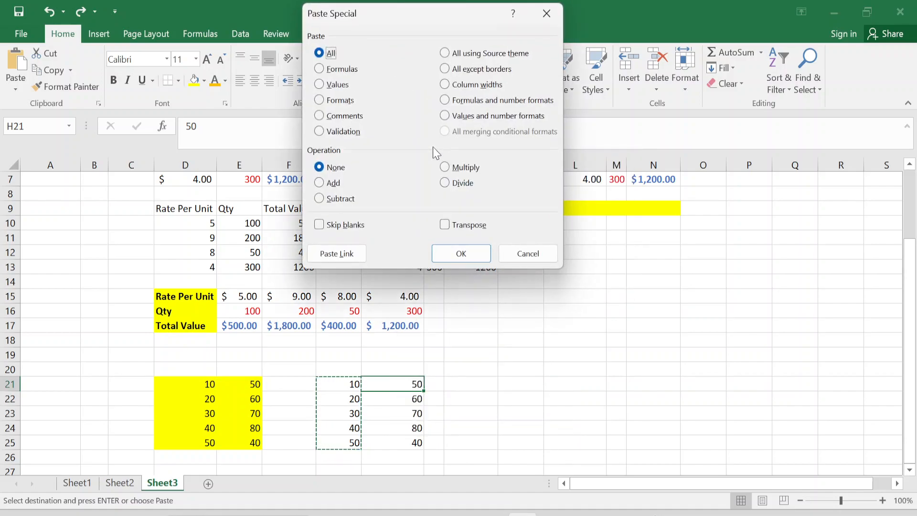
click(319, 184)
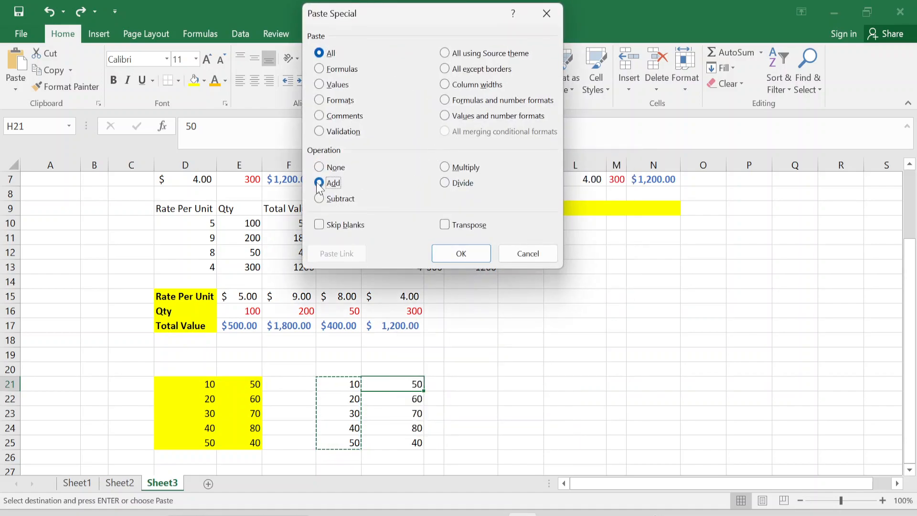
click(461, 253)
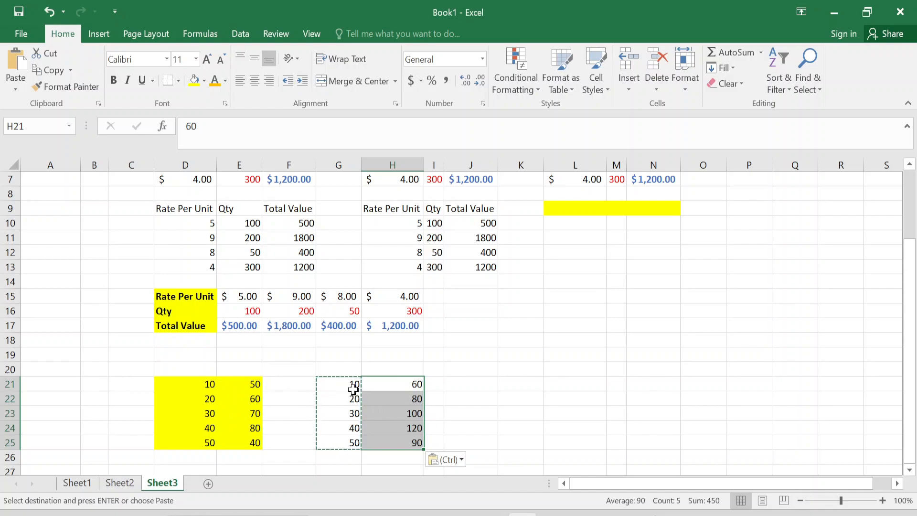
- Clear the copy selection and remove the yellow fill from the original number columns D21:E25
drag(345, 384, 346, 398)
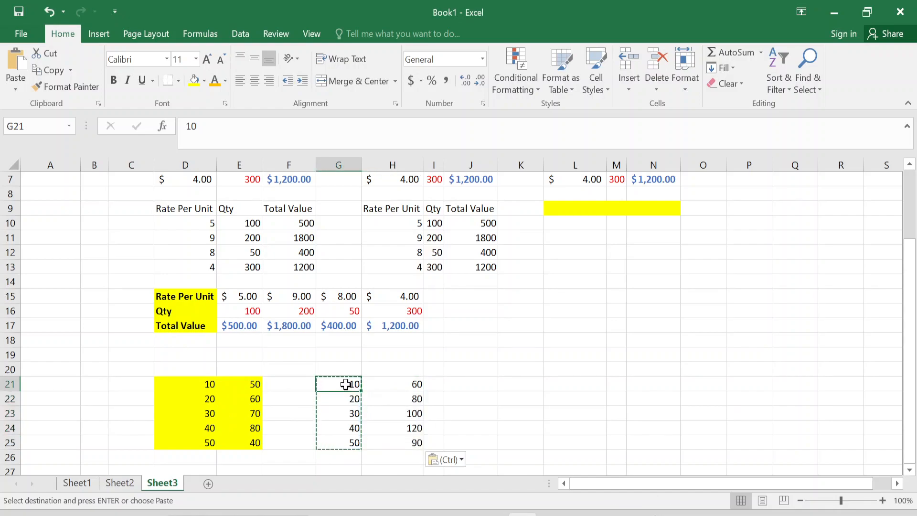
key(ctrl)
key(Escape)
key(Escape)
key(Left)
key(Left)
key(Left)
key(shift+Down)
key(shift+Down)
key(shift+Down)
key(shift+Down)
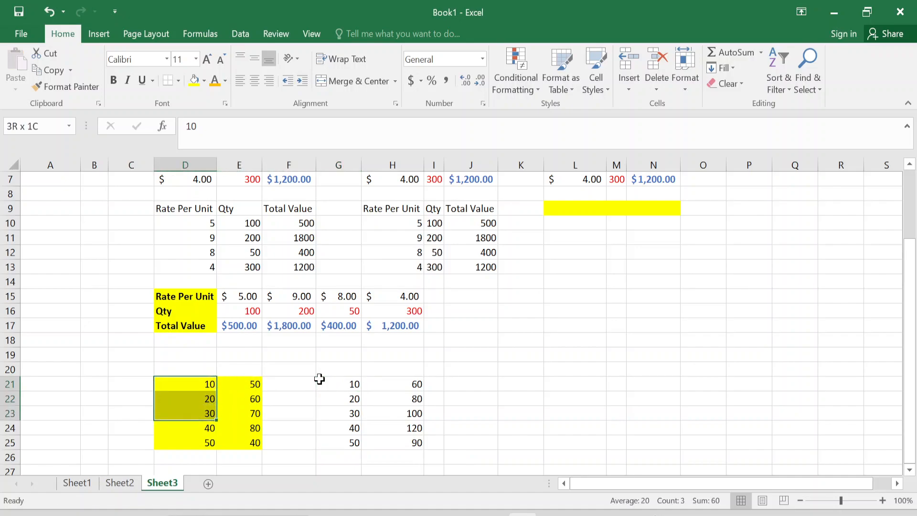
key(shift+Right)
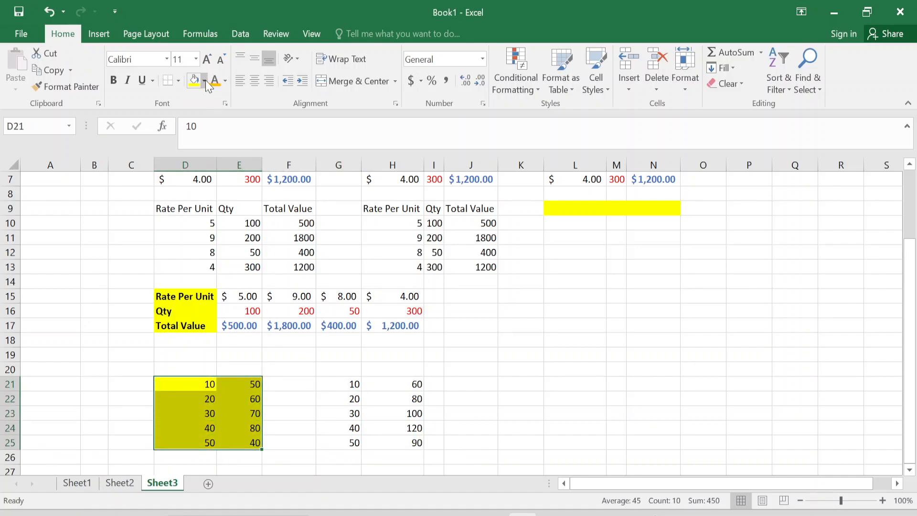
click(205, 81)
click(222, 205)
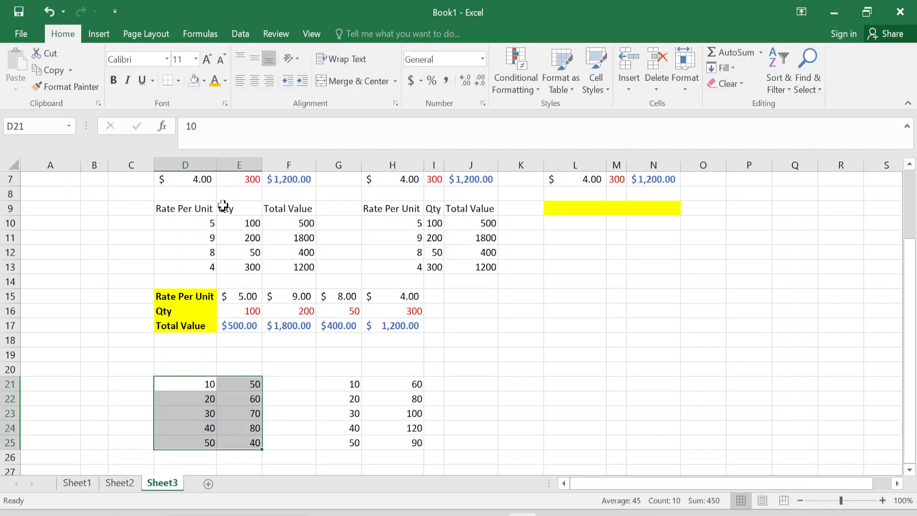
- Copy the number columns D21:E25 and paste them starting at K21
key(ctrl+c)
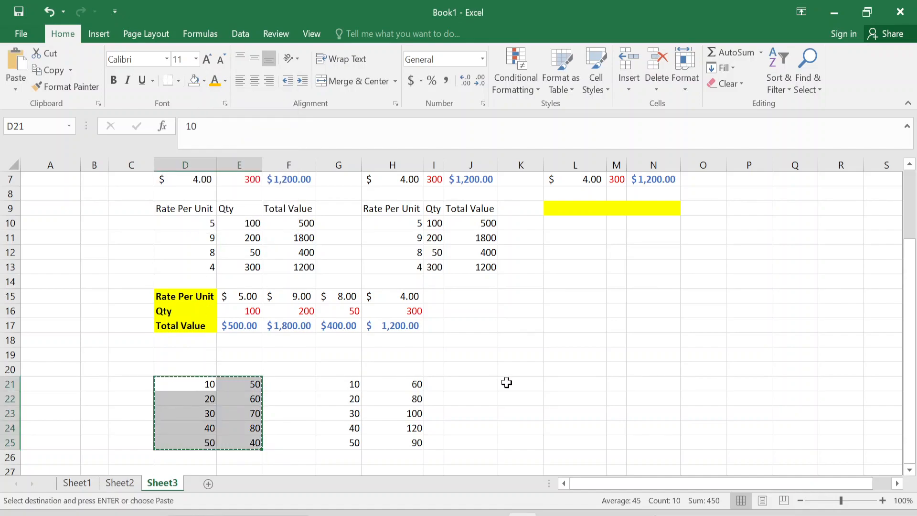
click(507, 383)
key(ctrl+v)
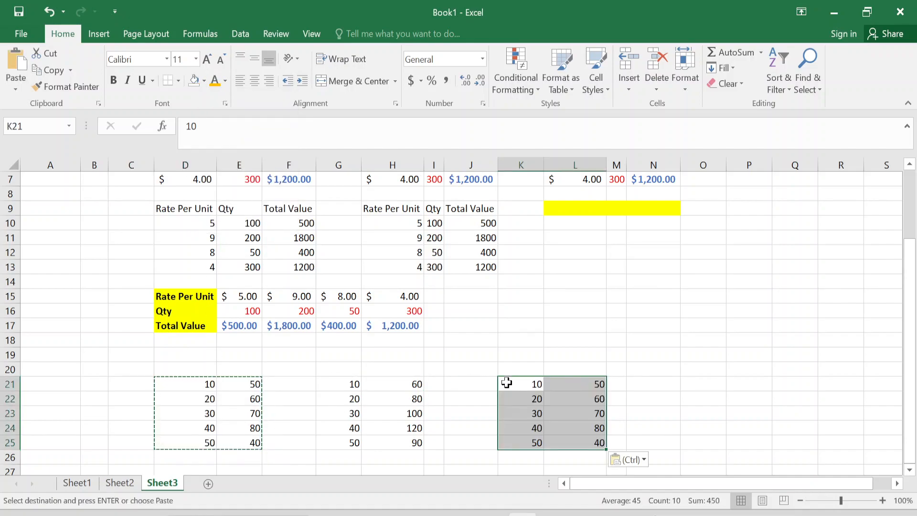
- Enter the label "Addition" in H20 above the column of added values
click(390, 371)
text(Add)
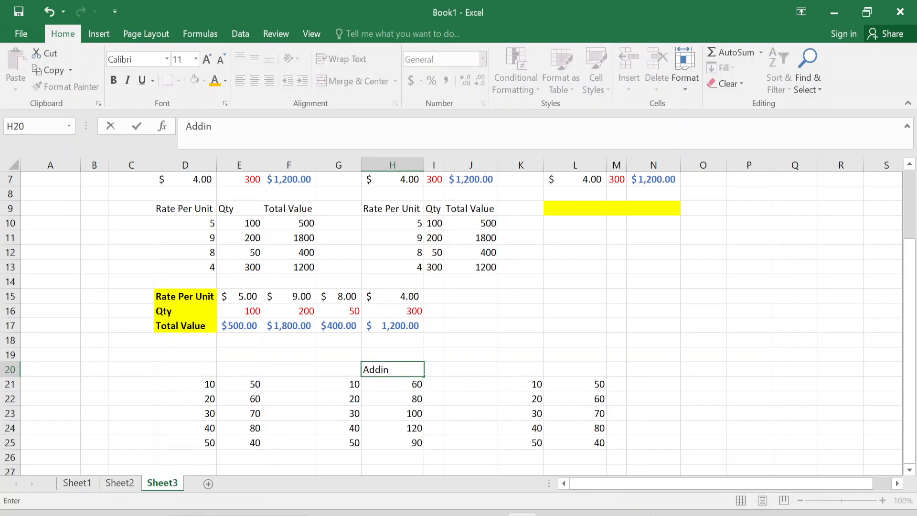
text(ition)
key(Return)
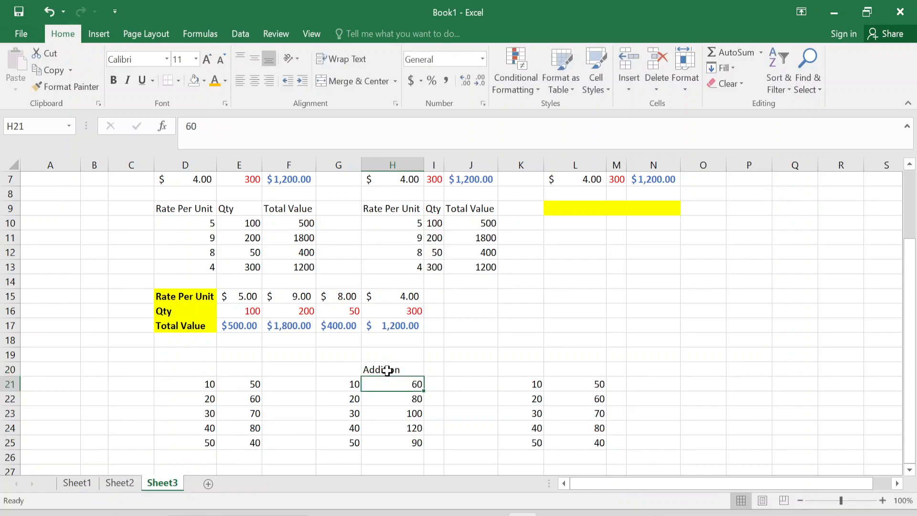
- Copy K21:K25, paste it onto L21:L25 through Paste Special with the Subtract operation, and clear the copy selection
drag(534, 381, 525, 444)
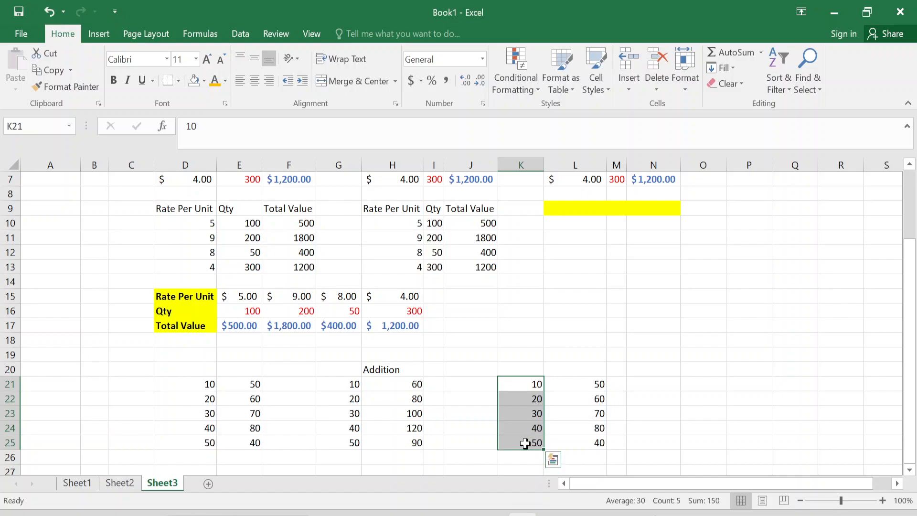
key(ctrl+c)
click(578, 385)
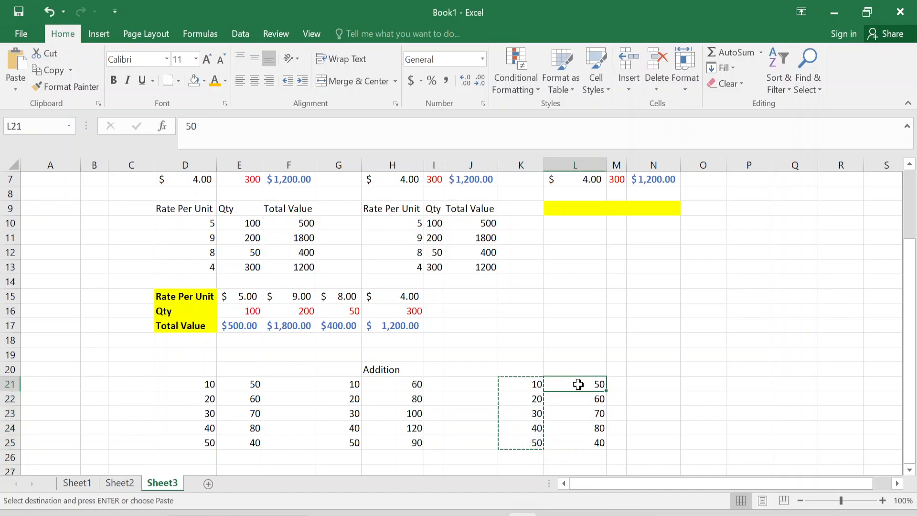
drag(532, 383, 533, 438)
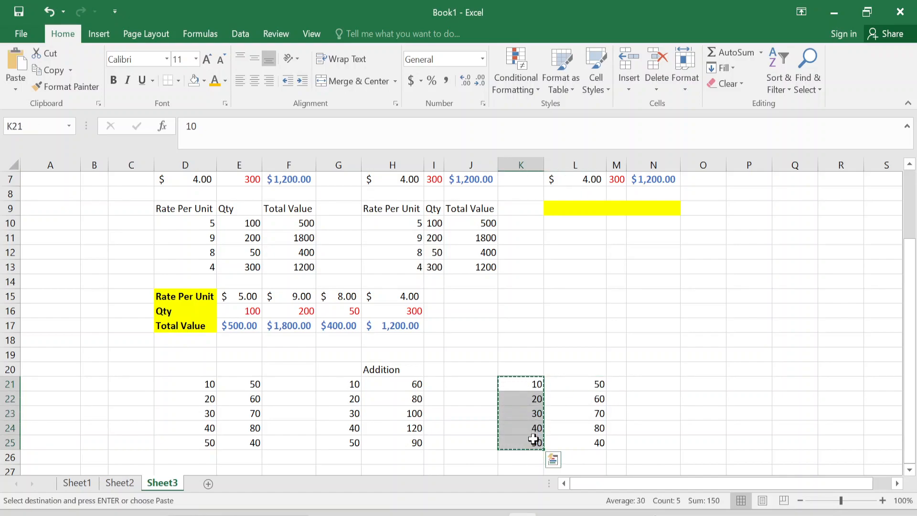
click(579, 383)
right_click(579, 384)
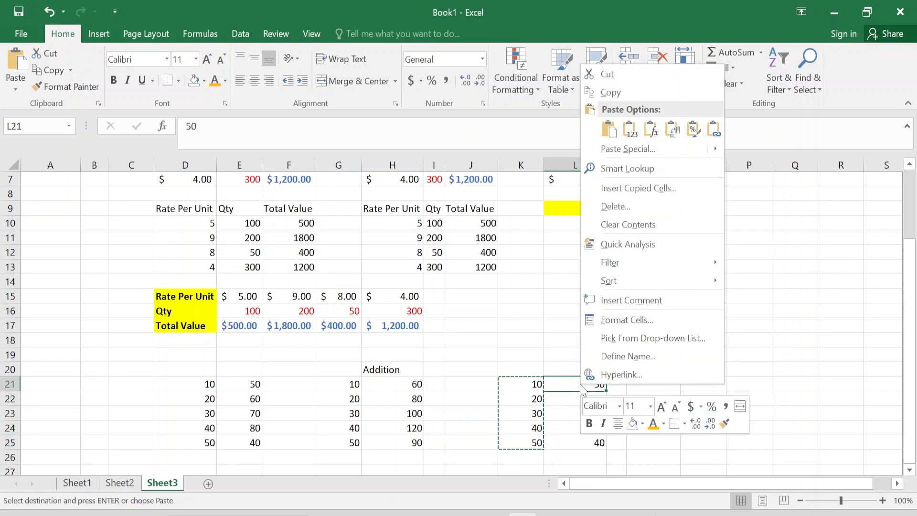
click(625, 148)
click(526, 203)
click(650, 260)
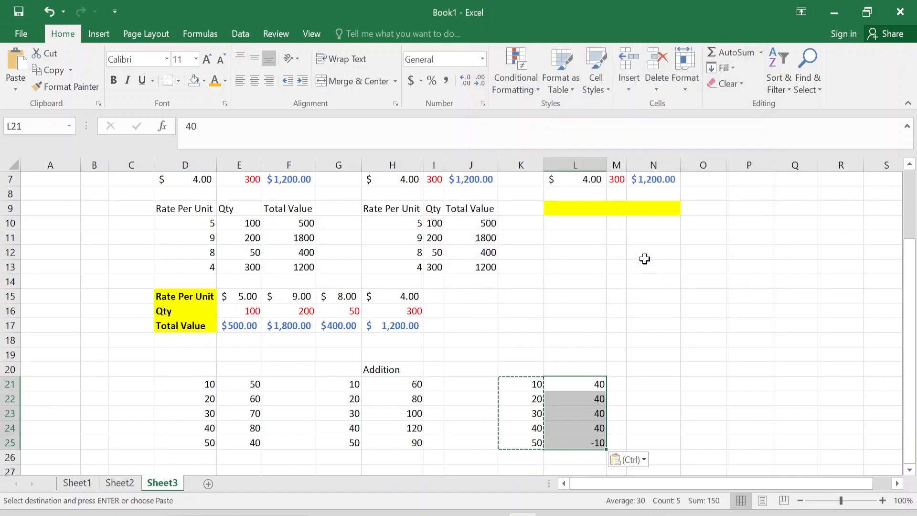
key(Escape)
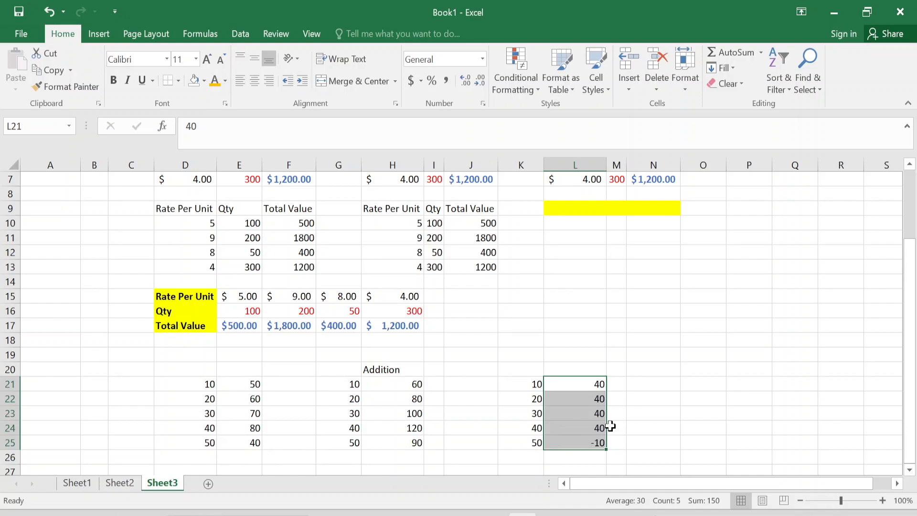
- Enter the label "Subtract" in K20 above the subtraction columns
click(553, 363)
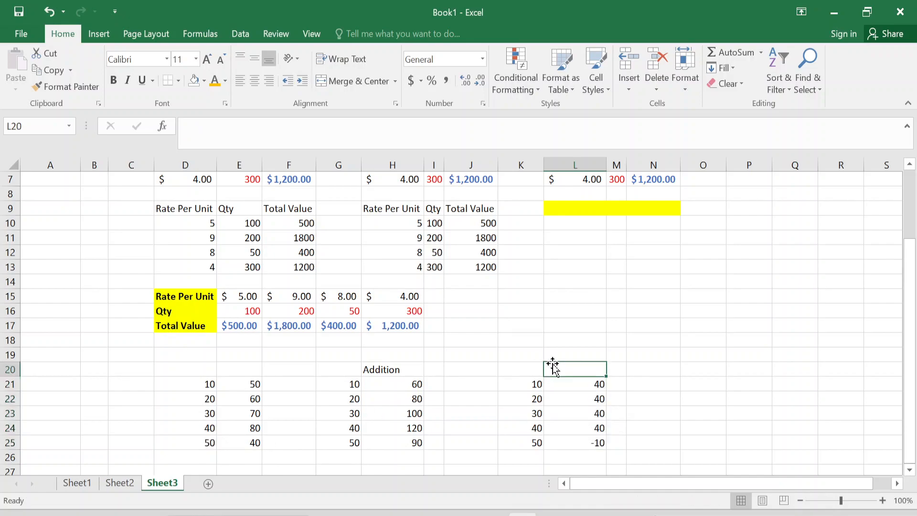
key(Left)
text(S)
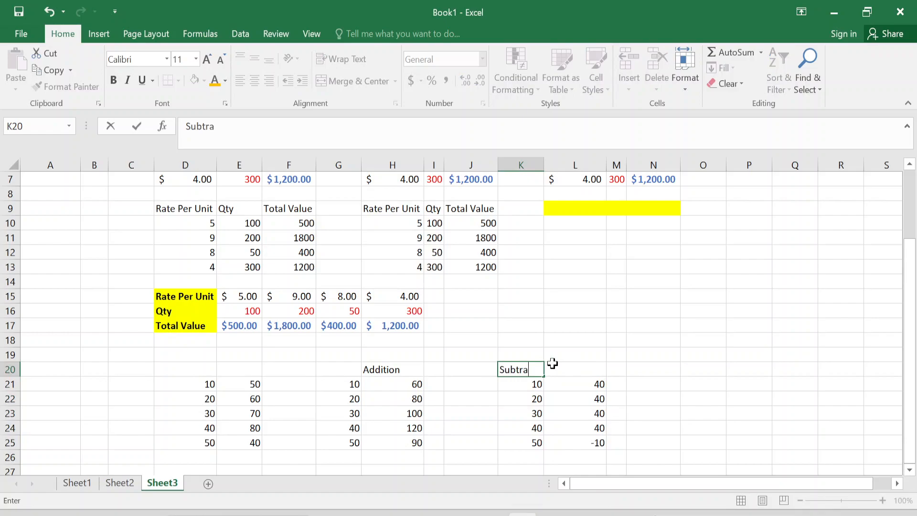
key(Return)
- Copy the number columns D21:E25 and paste them starting at N21
drag(205, 382, 238, 443)
key(ctrl+c)
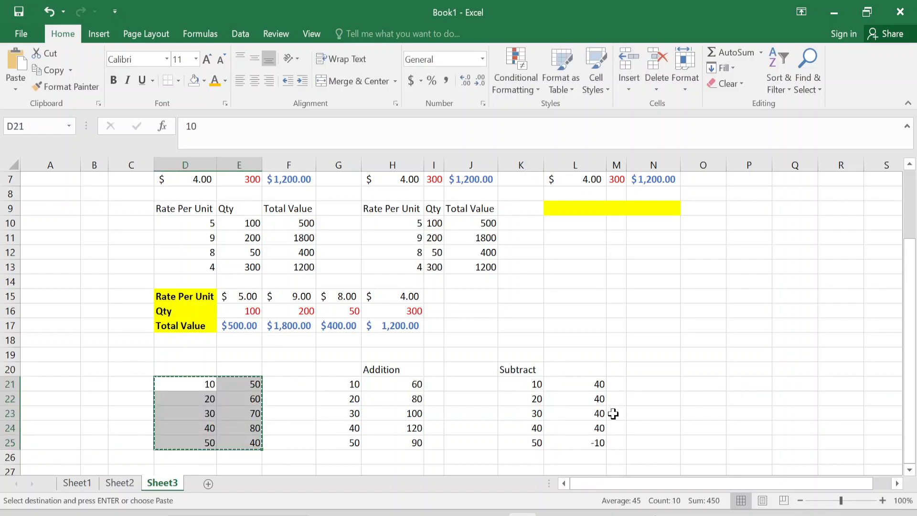
click(666, 382)
key(ctrl+v)
- Copy N21:N25 and paste it onto O21:O25 through Paste Special with the Multiply operation
key(Right)
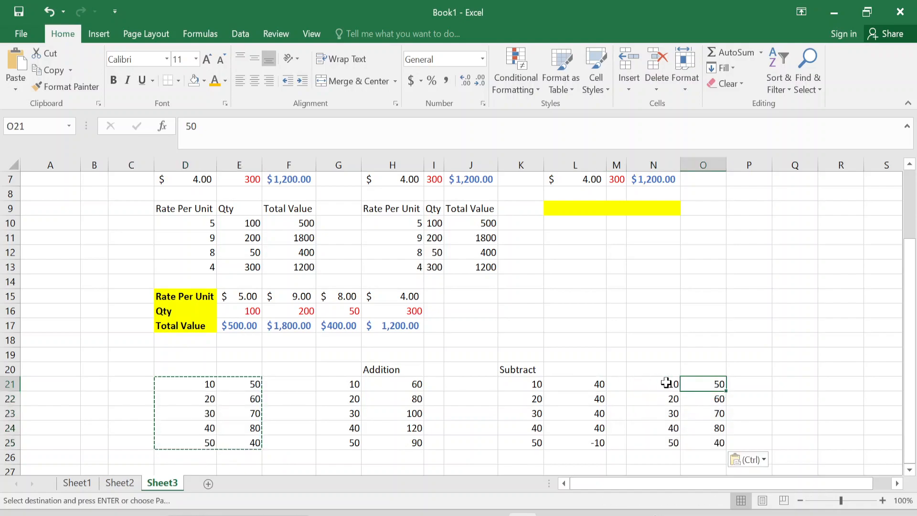
key(Left)
key(ctrl+shift+Down)
key(ctrl+c)
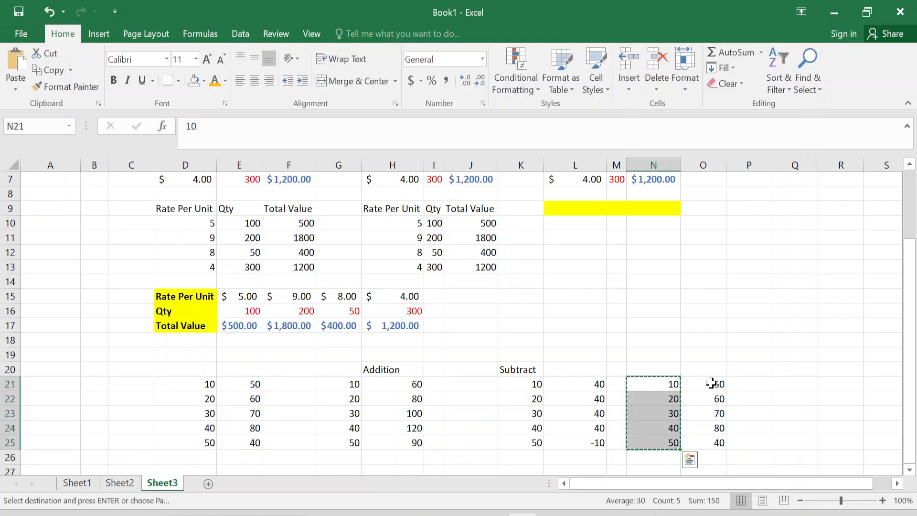
click(711, 382)
right_click(712, 383)
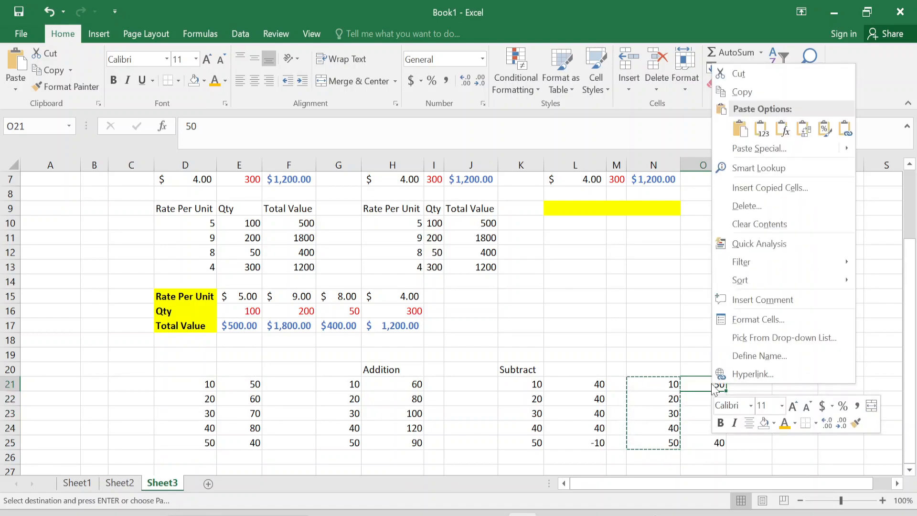
click(757, 149)
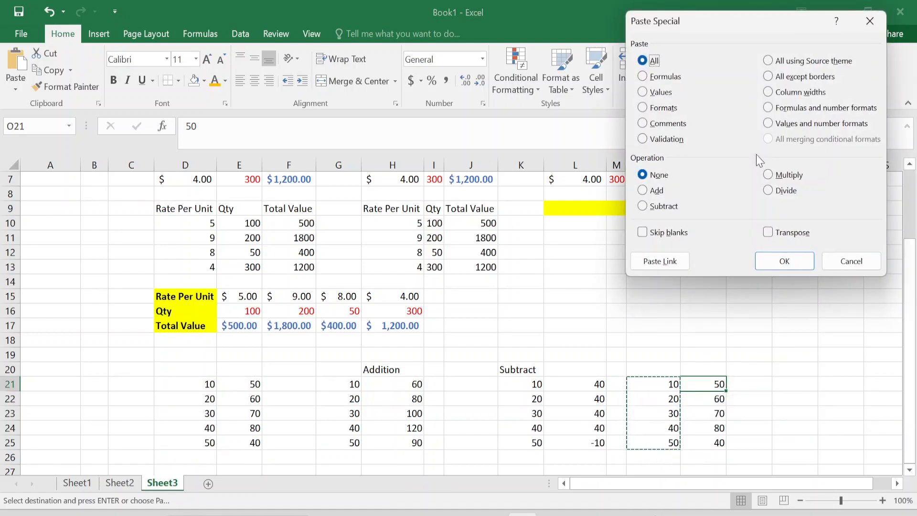
click(793, 175)
click(785, 261)
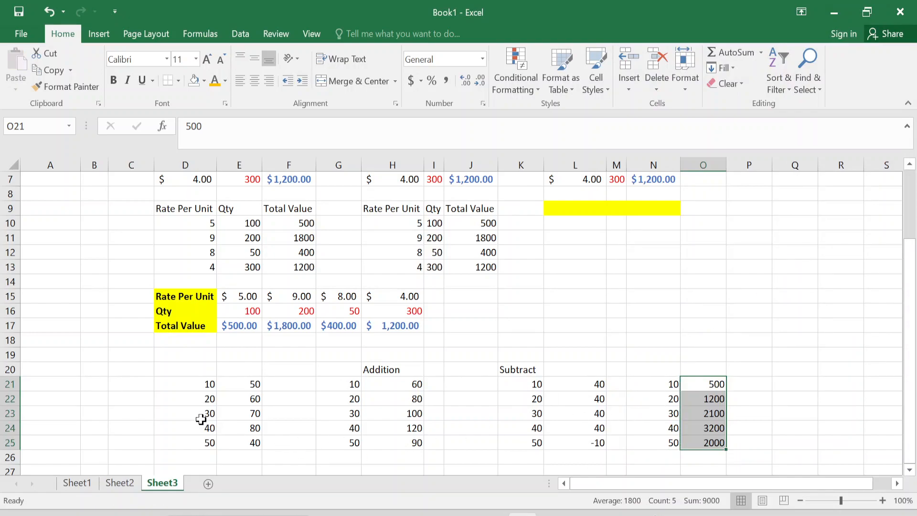
- Enter the label "Multiple" in N20 above the multiplication columns
drag(668, 385, 669, 434)
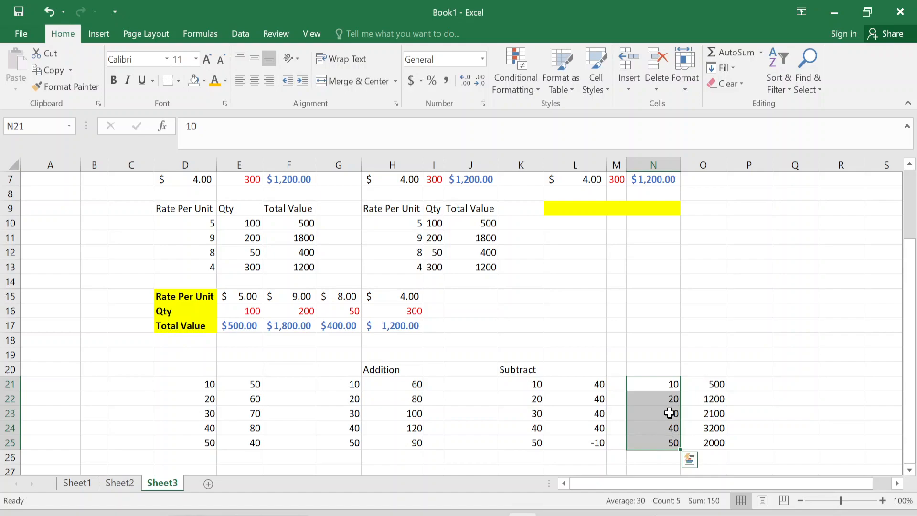
click(653, 369)
text(Multi)
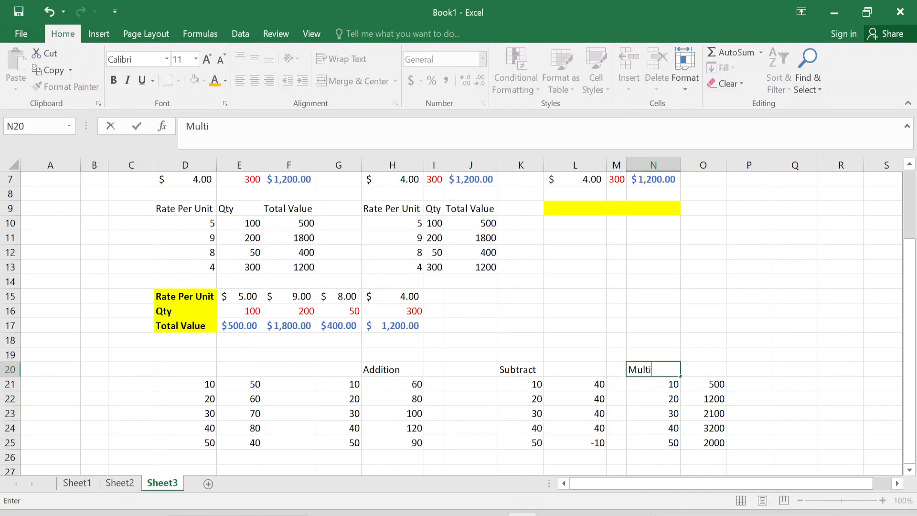
text(ple)
key(Return)
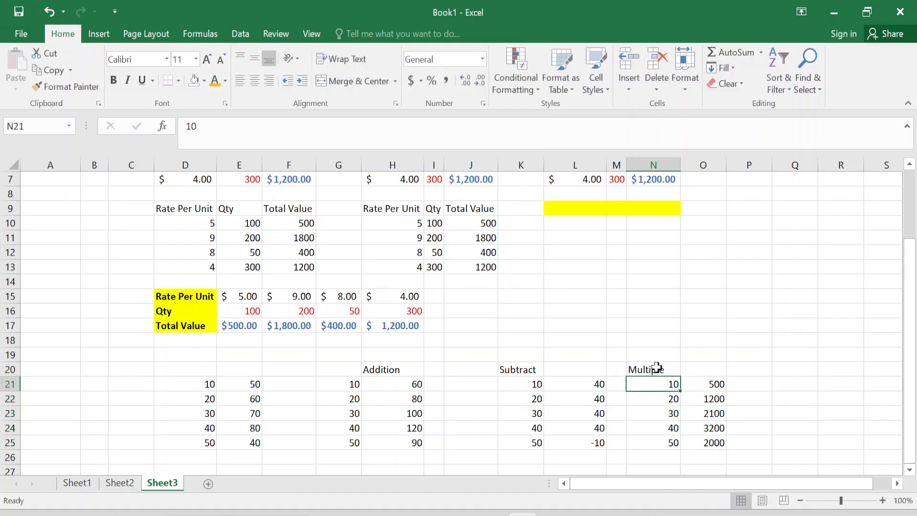
- Copy the number columns D21:E25 and paste them starting at Q21
drag(194, 387, 234, 443)
key(ctrl+c)
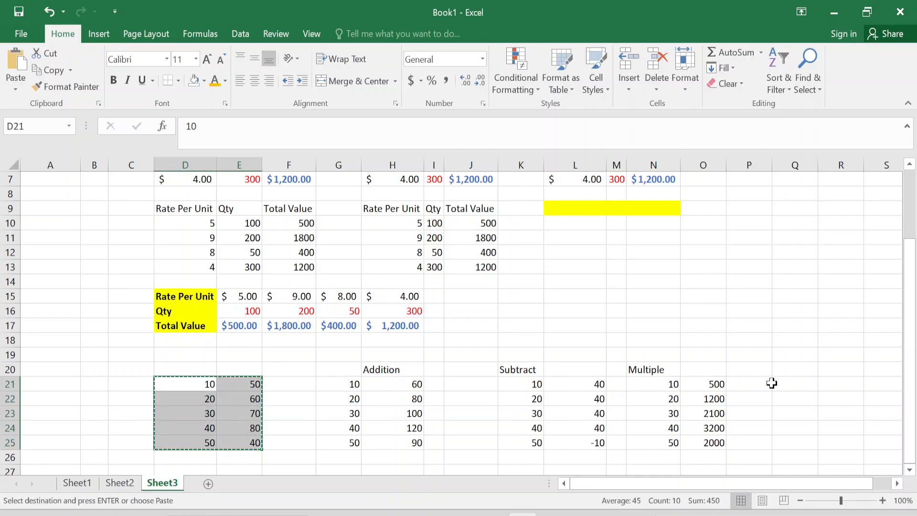
click(780, 383)
key(ctrl+v)
- Copy Q21:Q25, paste it onto R21:R25 through Paste Special with the Divide operation, and clear the copy selection
key(Right)
key(Left)
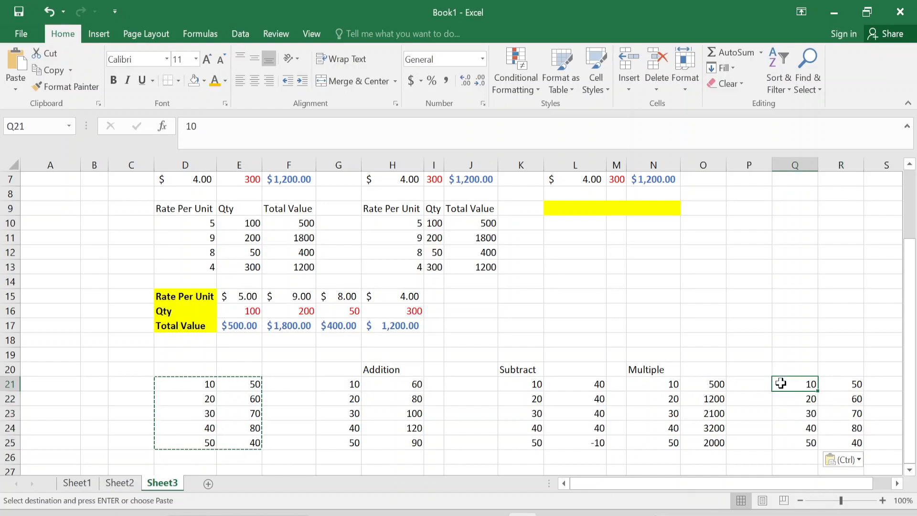
key(ctrl+shift+Down)
key(ctrl+c)
click(838, 380)
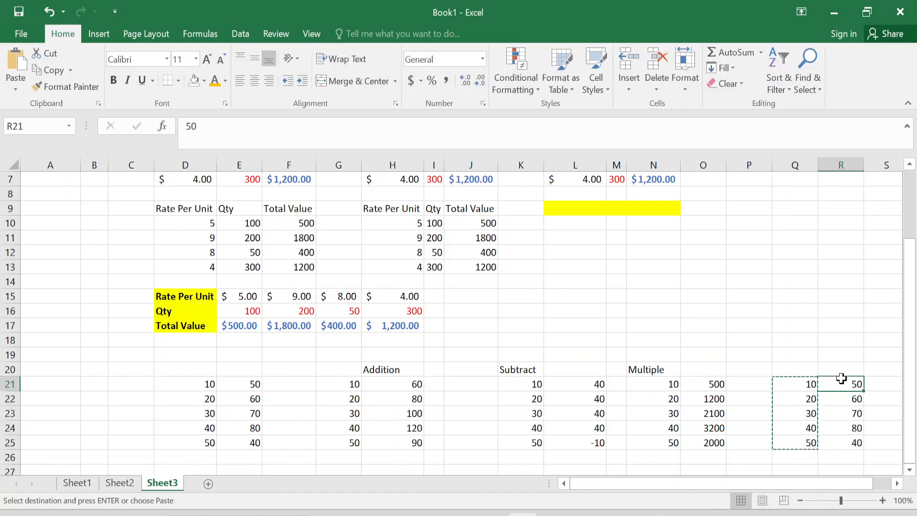
right_click(839, 380)
click(766, 142)
click(794, 181)
click(793, 251)
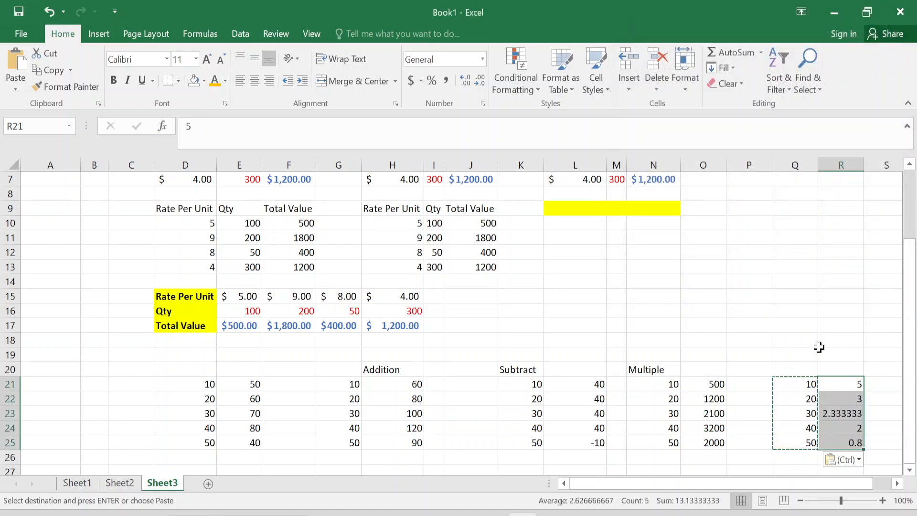
click(835, 385)
key(Escape)
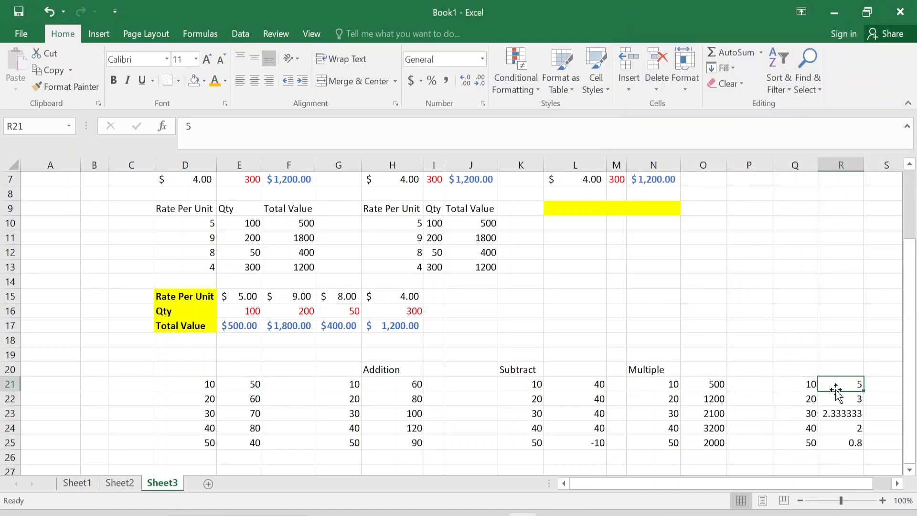
key(Down)
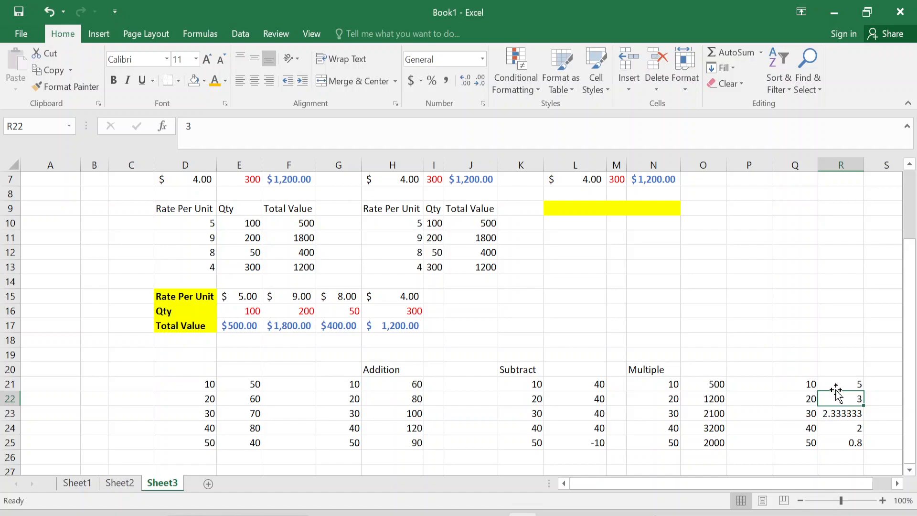
- Enter the label "Divide" in Q20 above the division columns
click(810, 368)
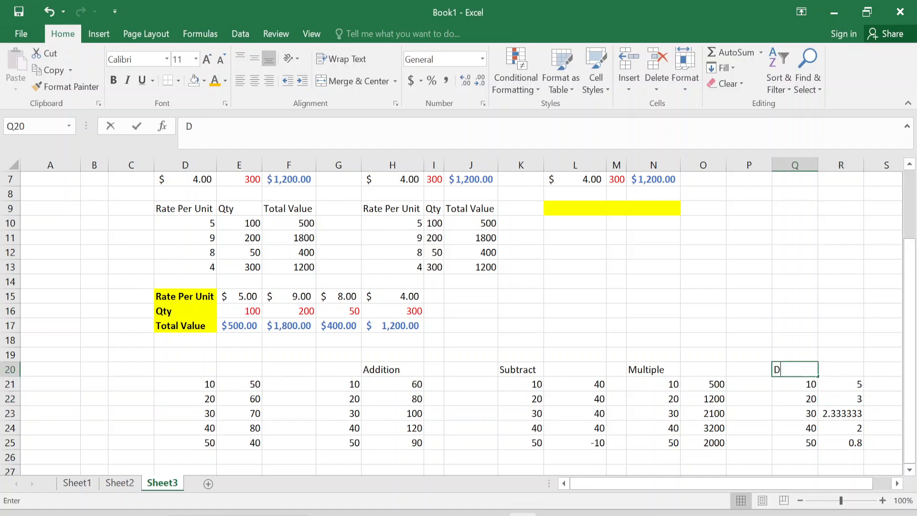
text(Divid)
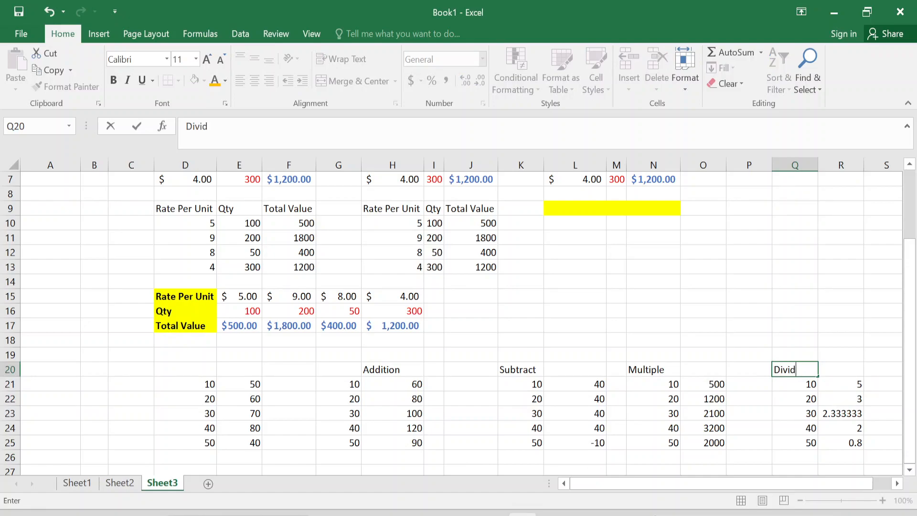
text(e)
key(Return)
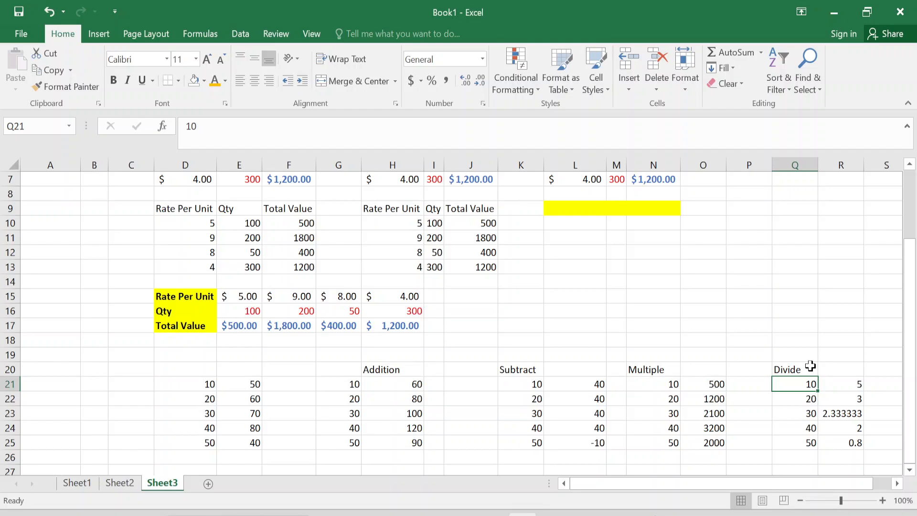
- Return to row 1 of the sheet in column O to review the Paste Special tables
click(712, 310)
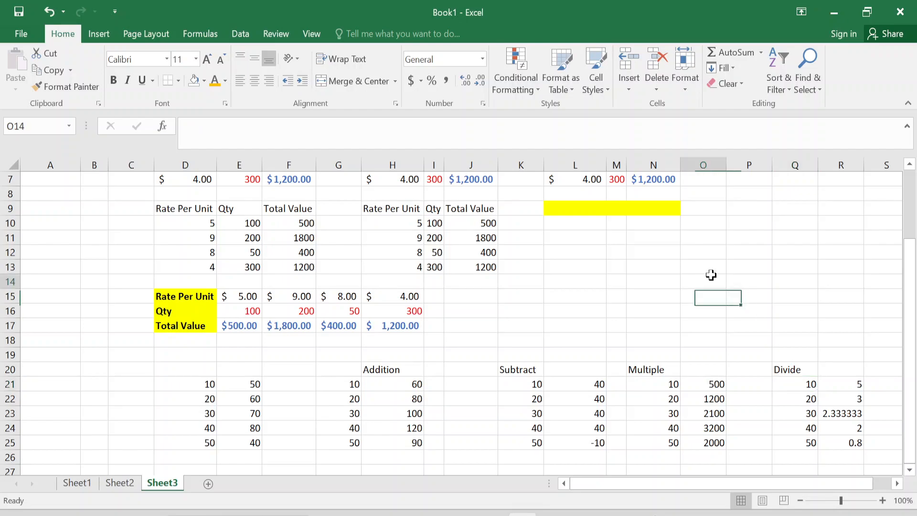
key(ctrl+Up)
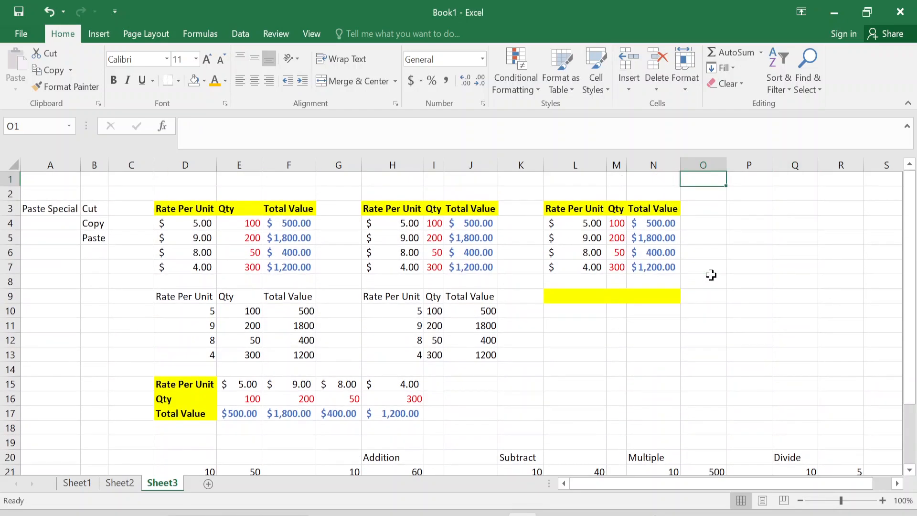